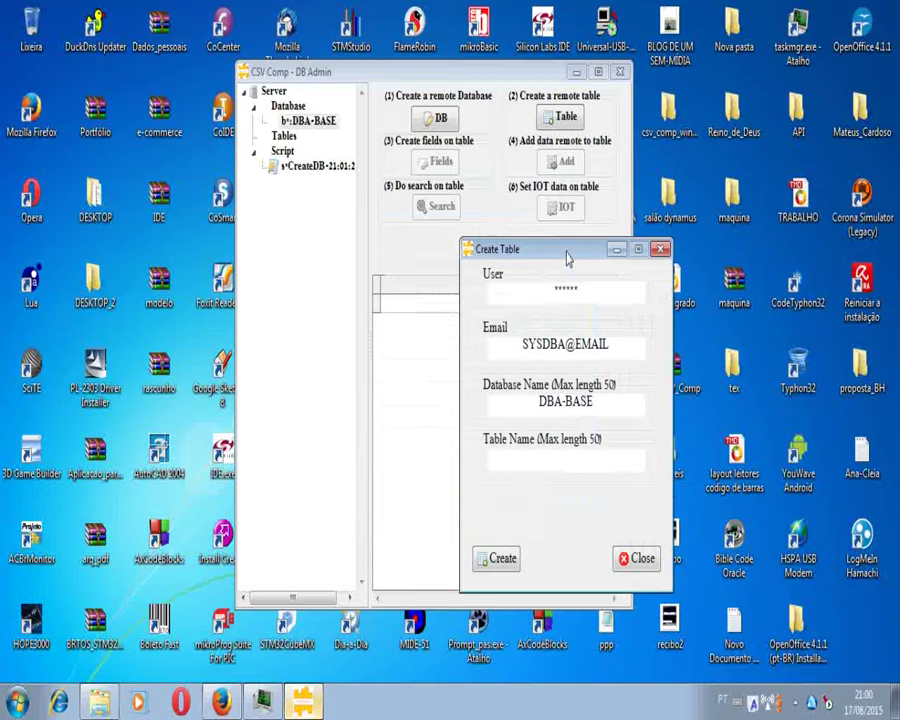
Step: Create a table named TESTE, acknowledge the Ready message, and close the Create Table form
left_click(575, 466)
type("TESTE")
left_click(500, 558)
key("Return")
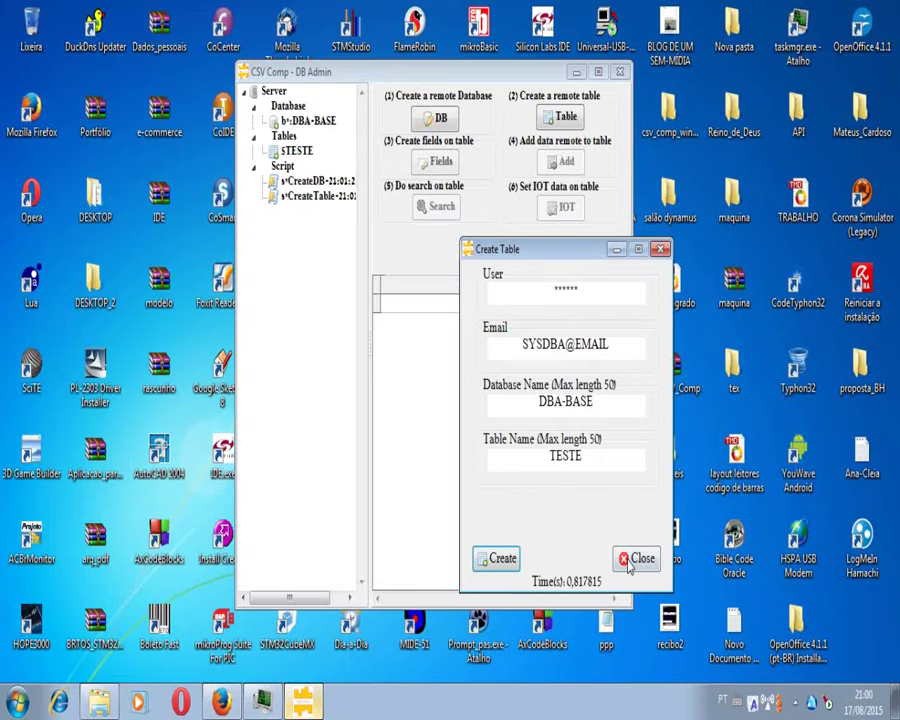
left_click(637, 559)
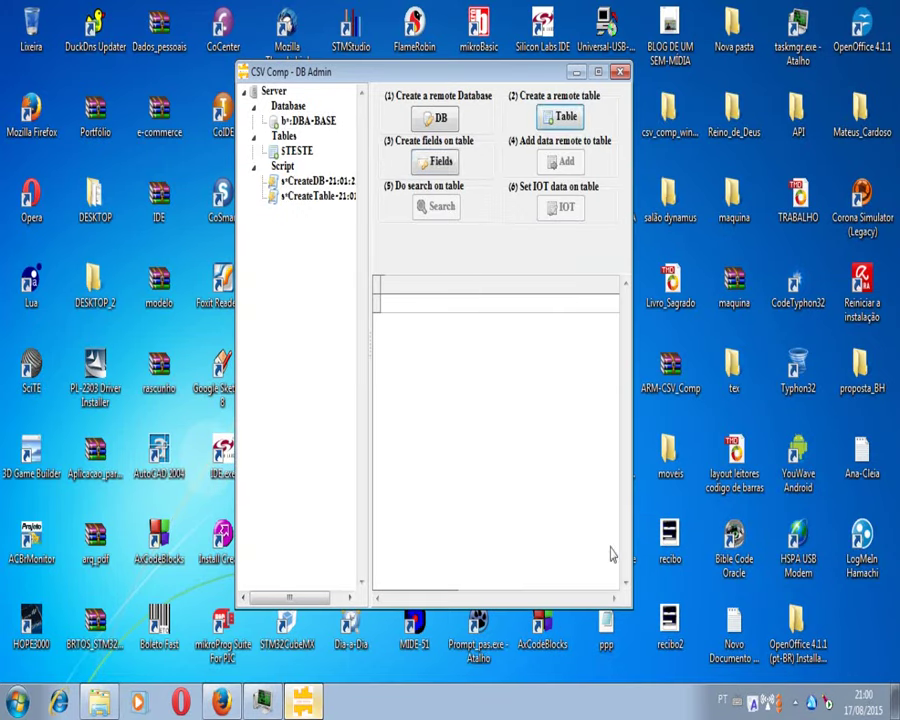
Step: Add the fields CODIGO and NOME to the fields list for table TESTE
left_click(450, 168)
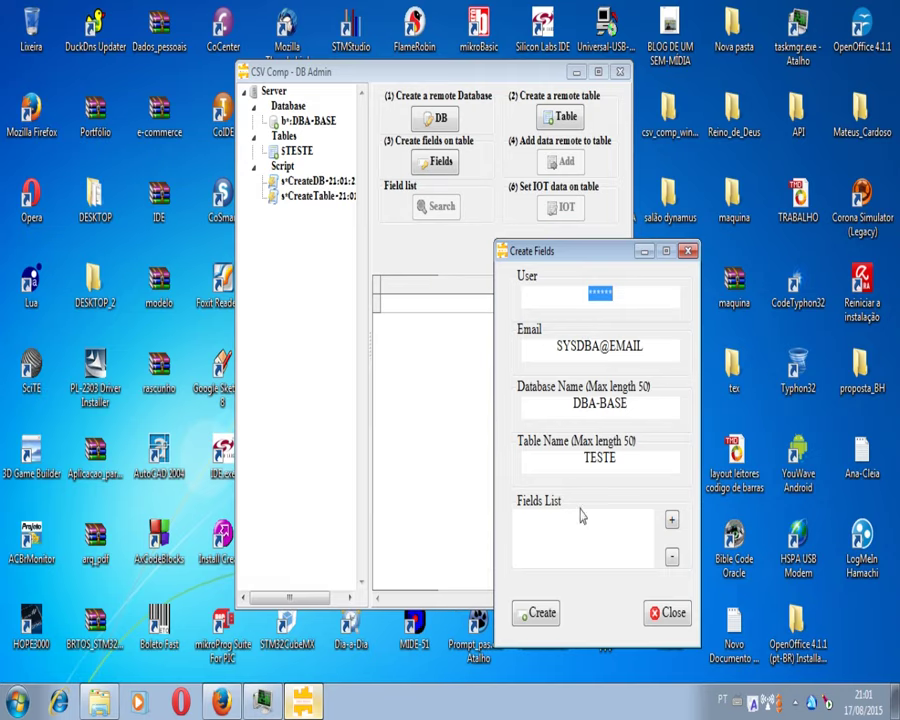
left_click(671, 522)
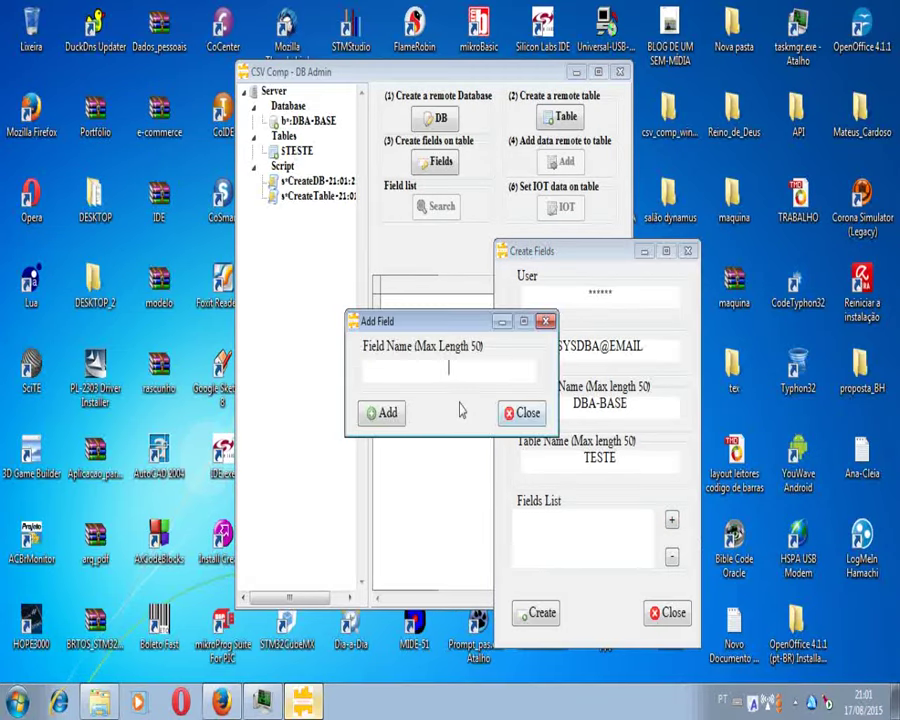
type("CODIGO")
left_click(387, 414)
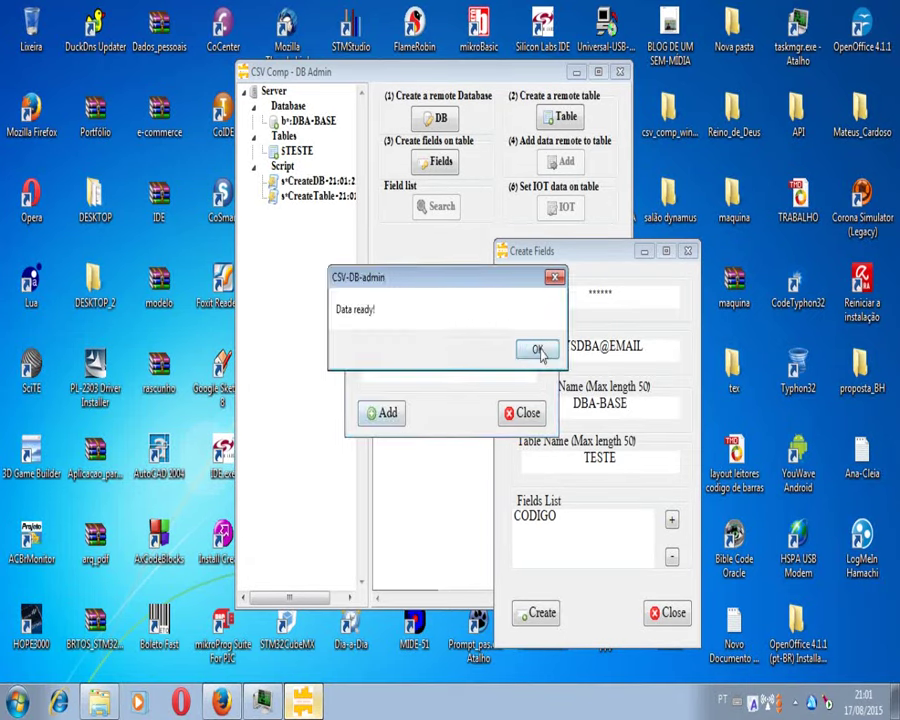
left_click(540, 349)
left_click_drag(484, 366, 419, 374)
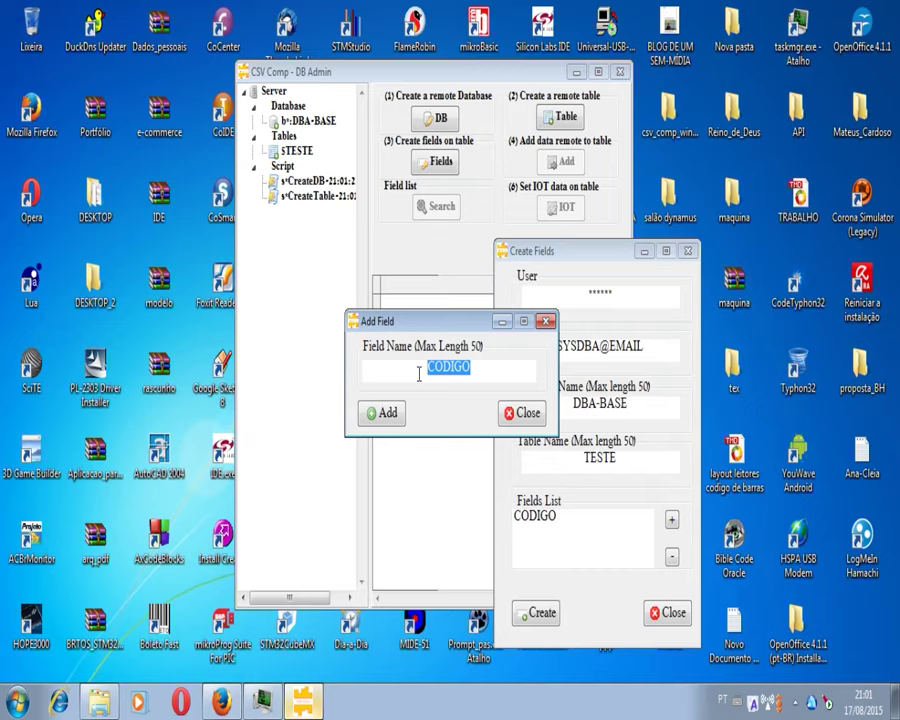
type("NOM")
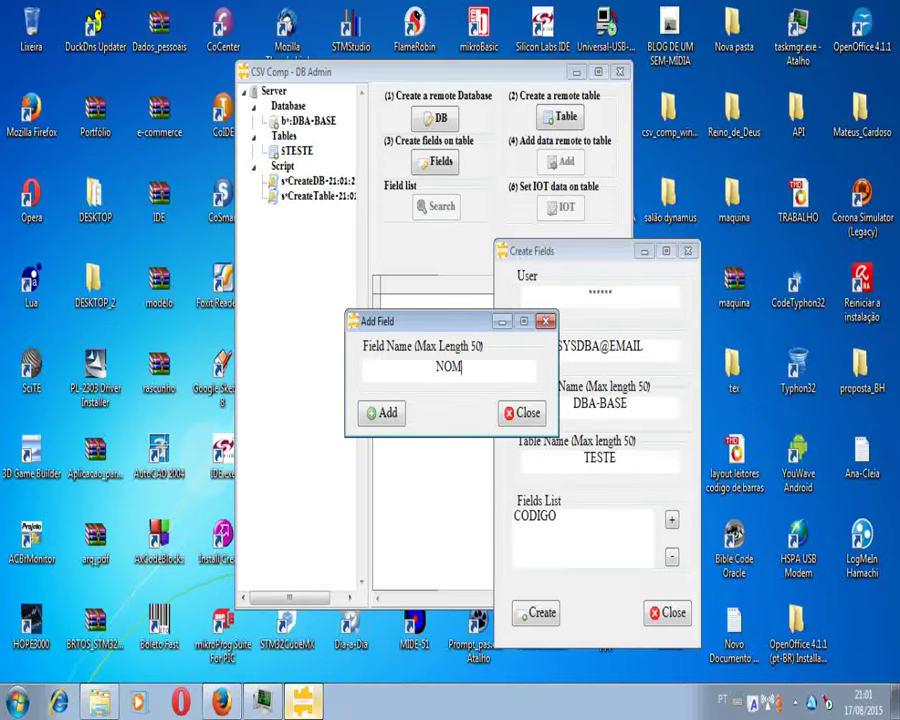
type("E")
key("Return")
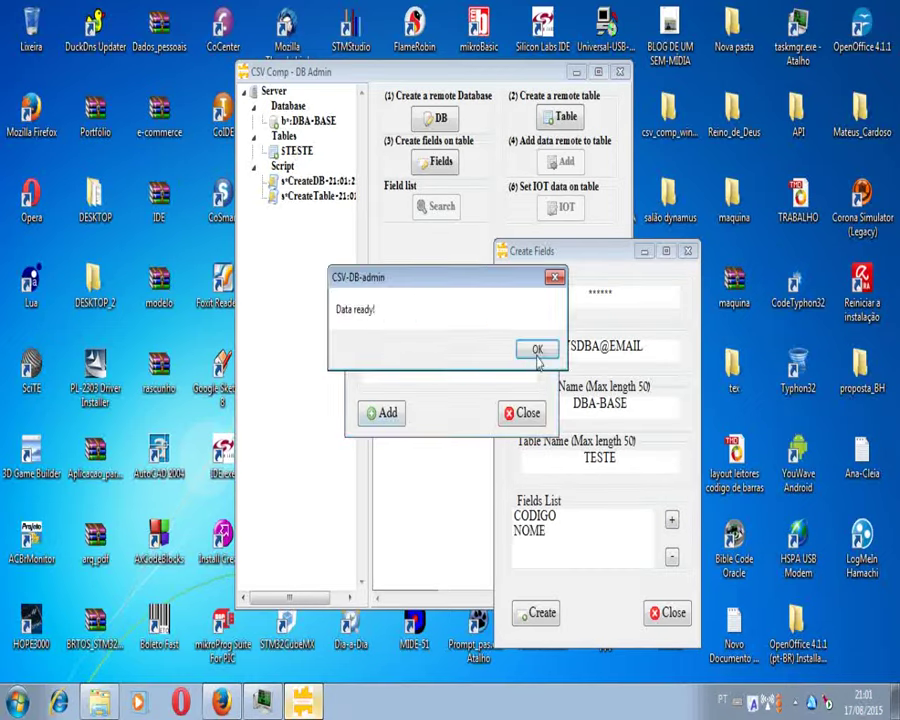
left_click(537, 350)
Step: Add the SALARIO field, create all three fields on TESTE, and close the form
type("S")
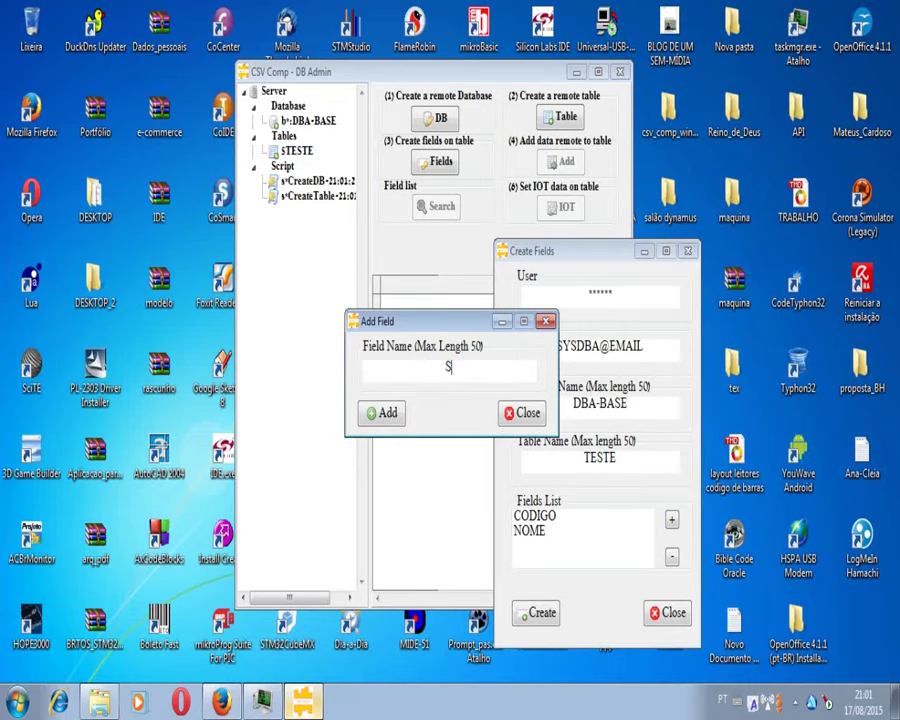
type("ALRIO")
key("Left")
key("Left")
key("Left")
type("A")
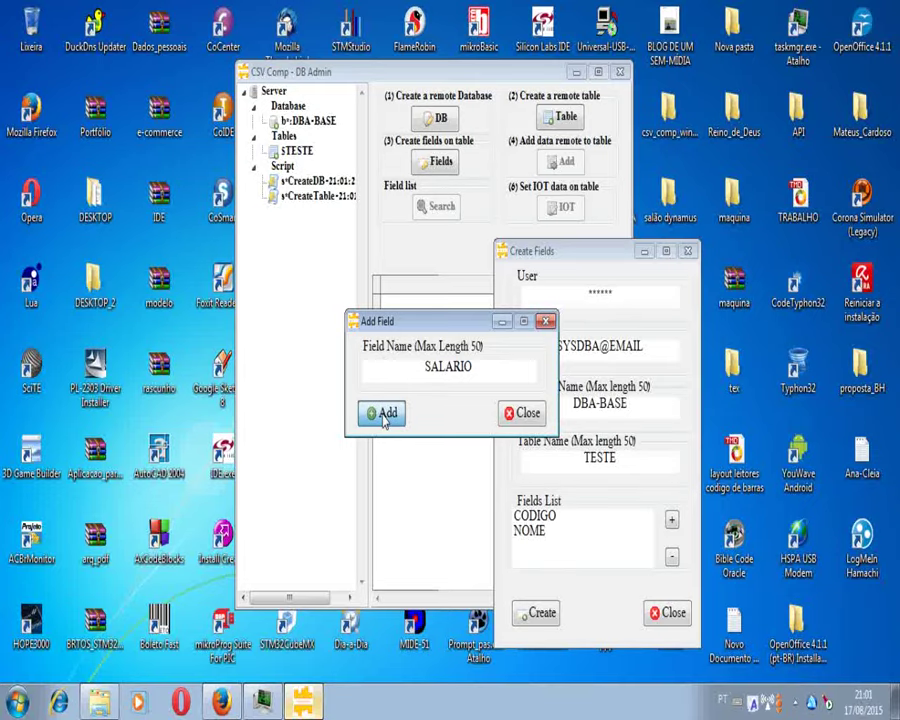
left_click(384, 418)
left_click(522, 413)
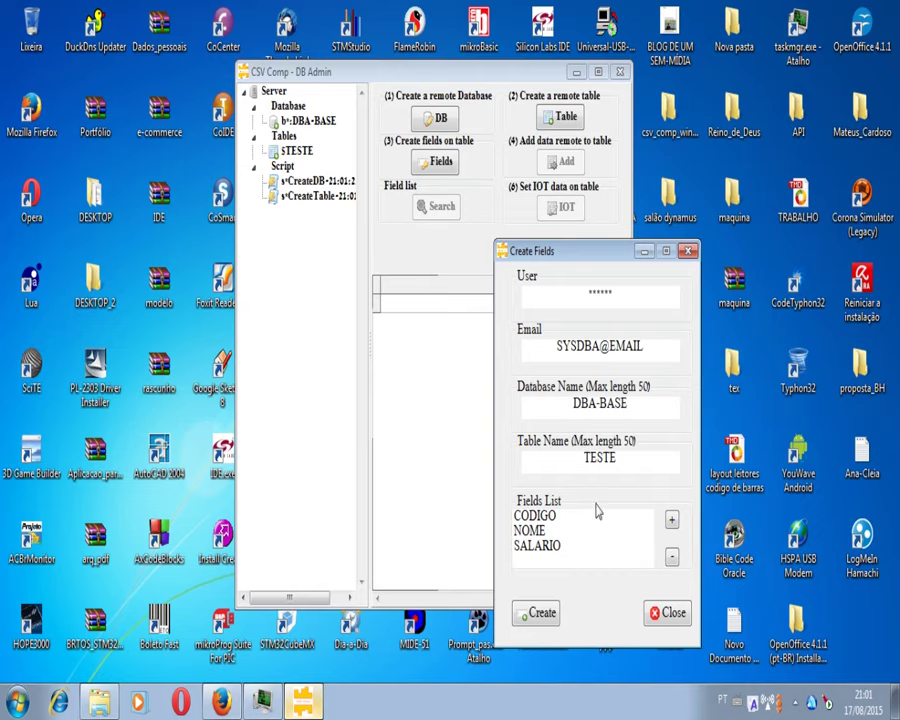
left_click(544, 616)
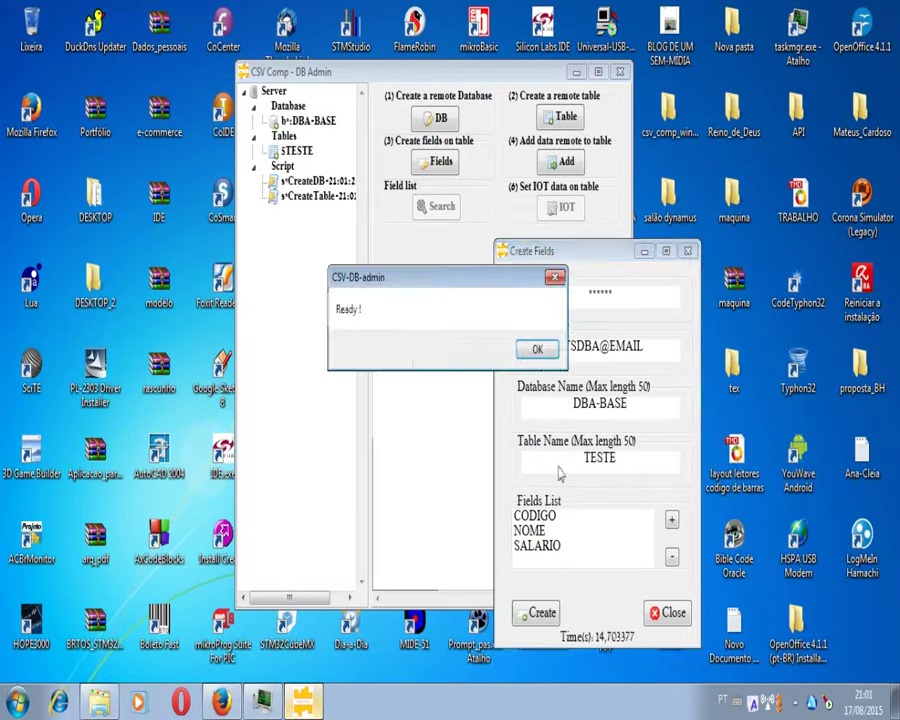
key("Return")
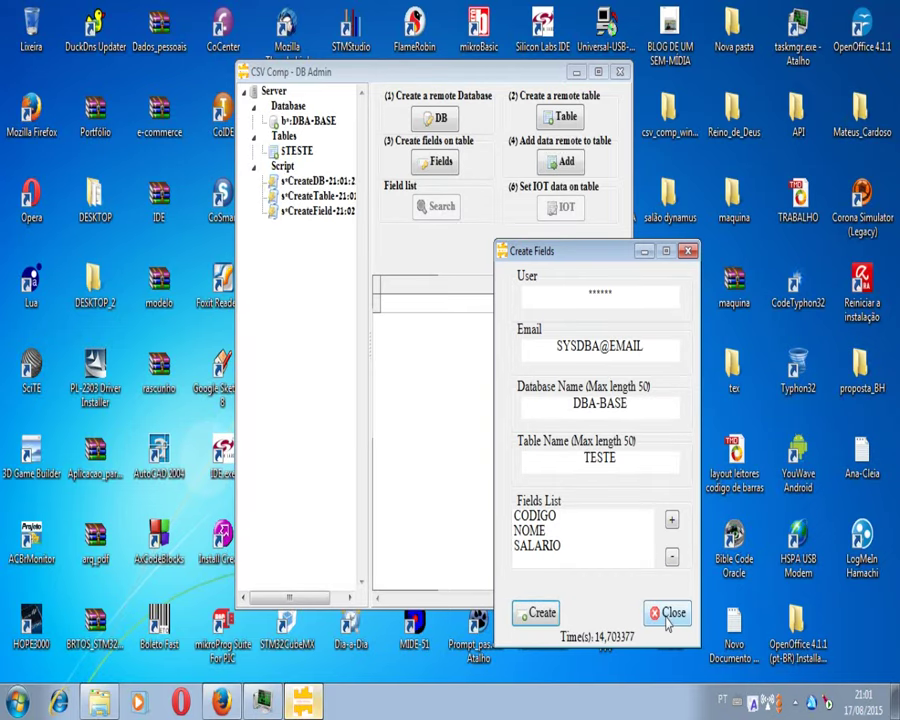
left_click(667, 618)
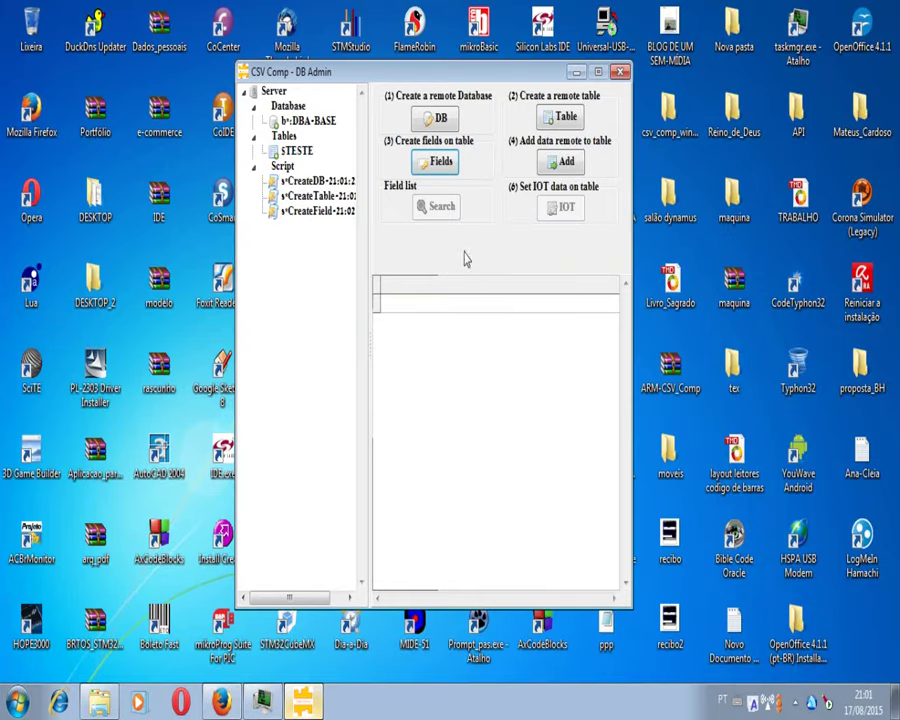
Step: Open the Open Table form from the tree's Options menu and enter the database user and account e-mail
right_click(310, 323)
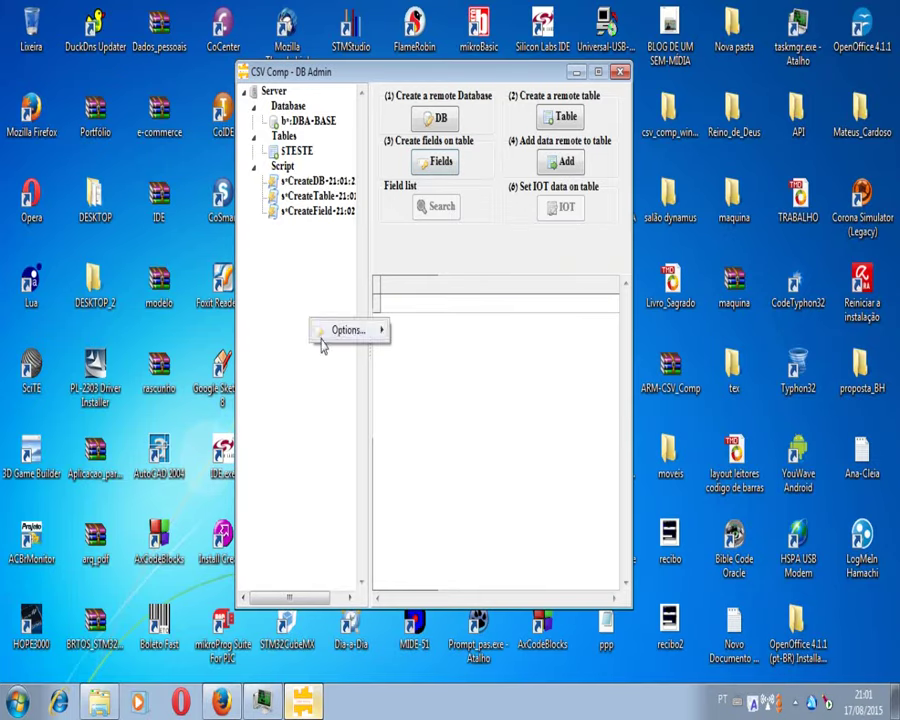
mouse_move(352, 330)
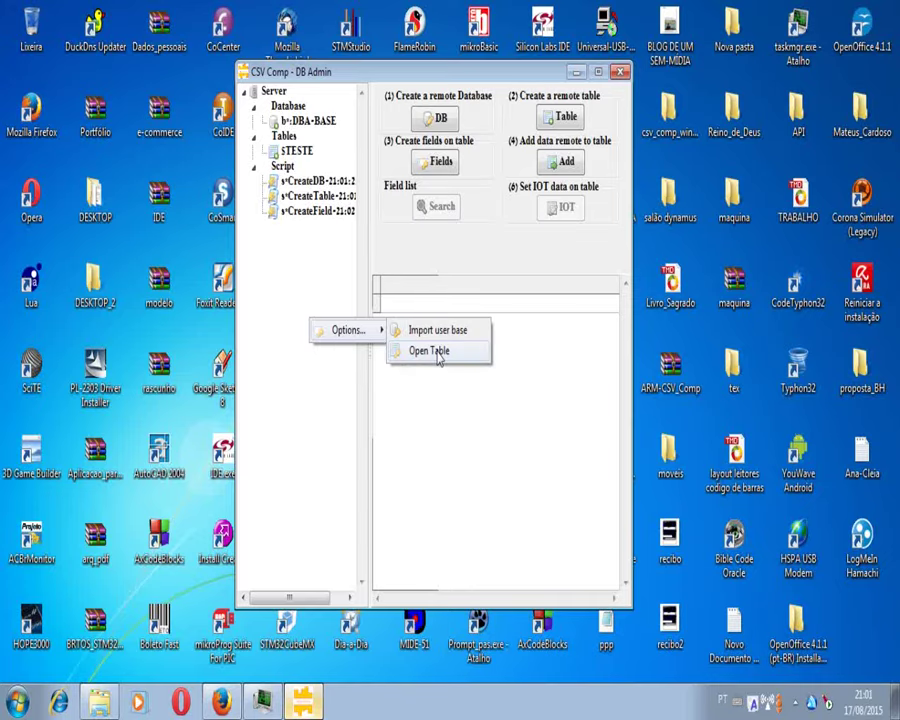
left_click(432, 351)
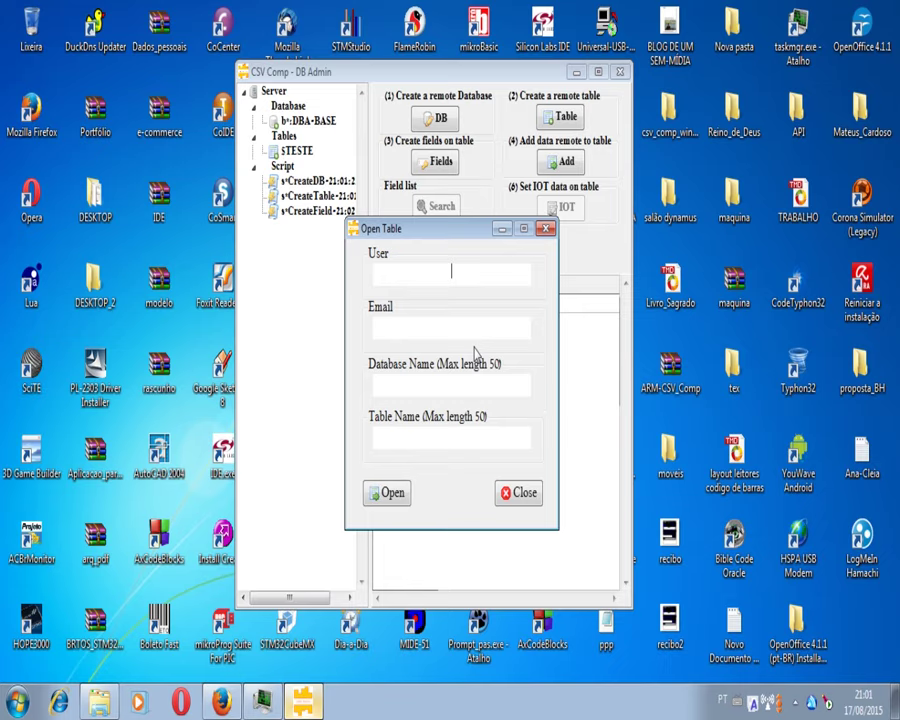
type("******")
left_click(470, 325)
type("SYSDBA")
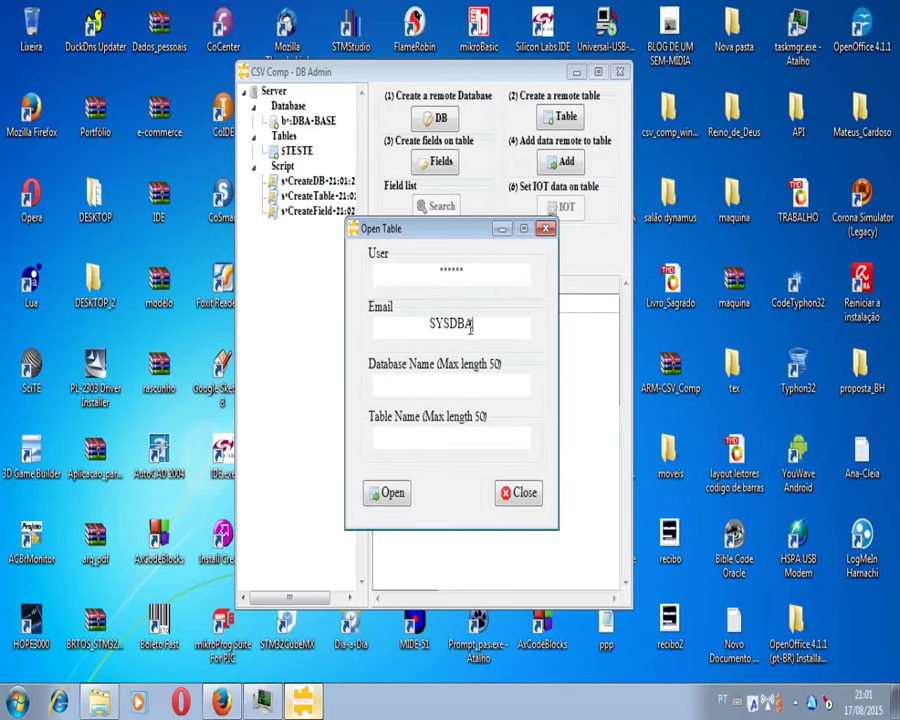
type("@EMAIL")
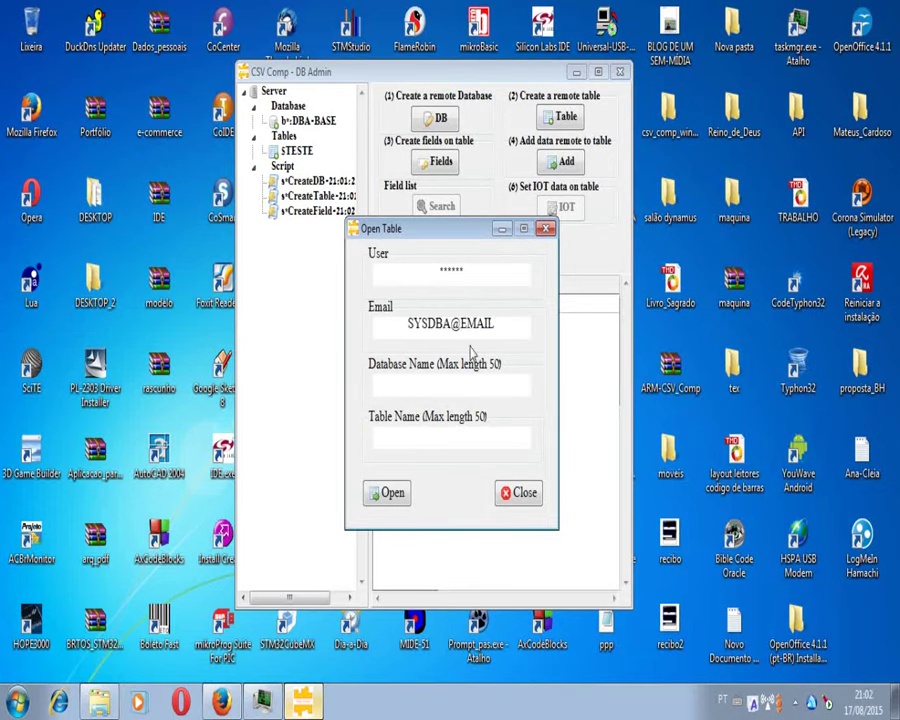
Step: Open table TESTE from database DBA-TESTE, confirm, and close the form
left_click(464, 382)
type("DBA-TESTE")
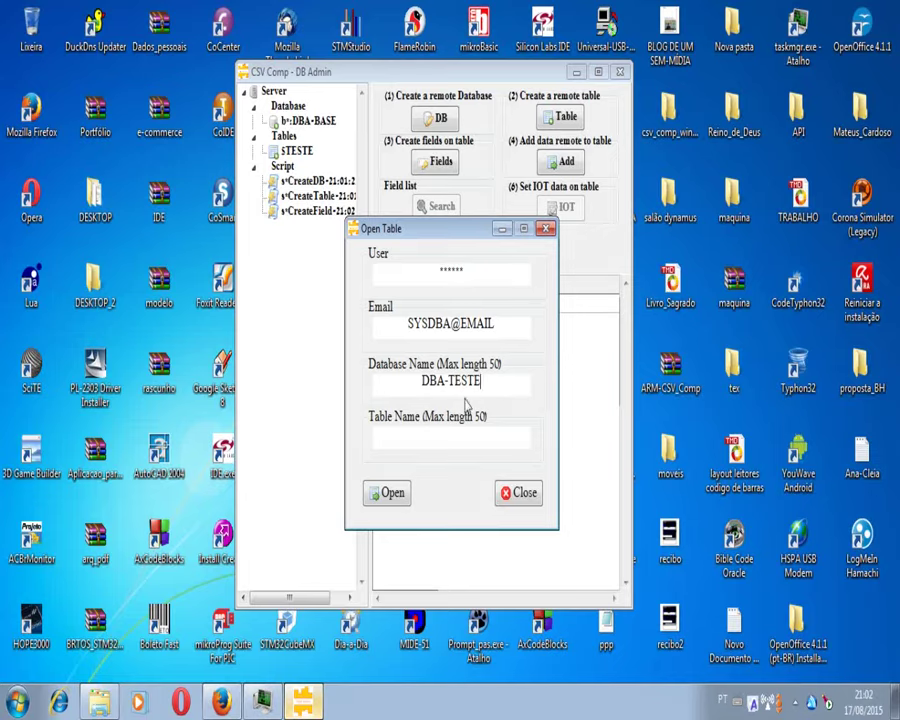
left_click(466, 440)
type("TESTE")
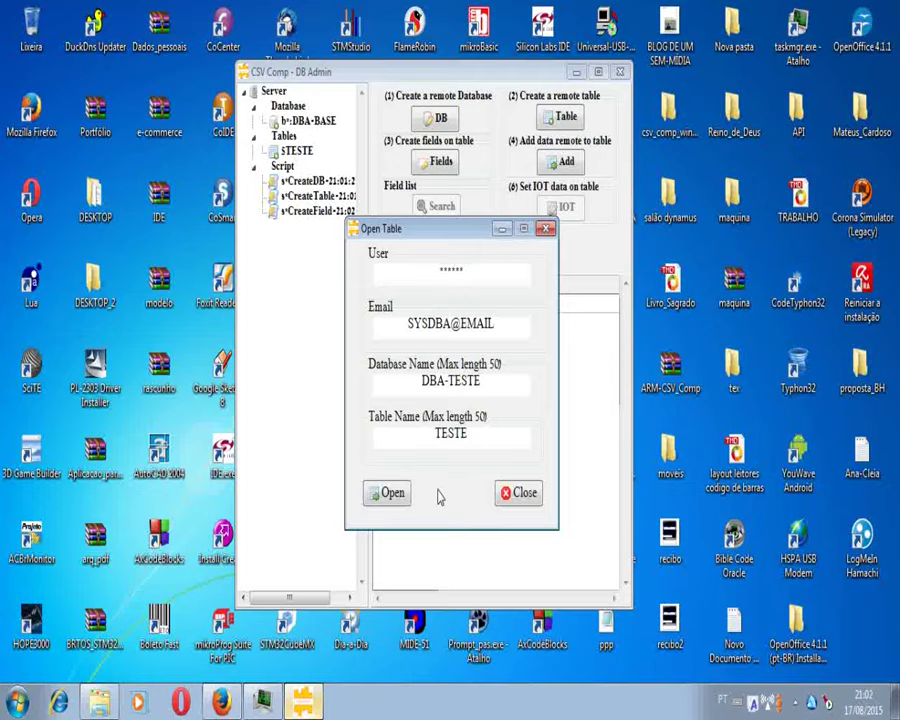
left_click(388, 492)
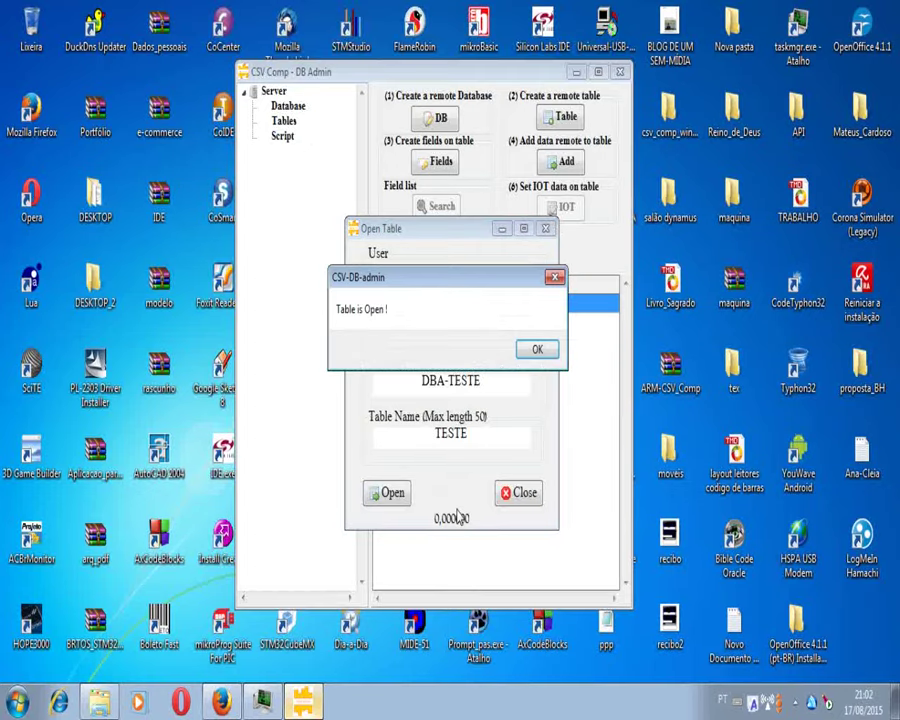
key("Return")
left_click(521, 493)
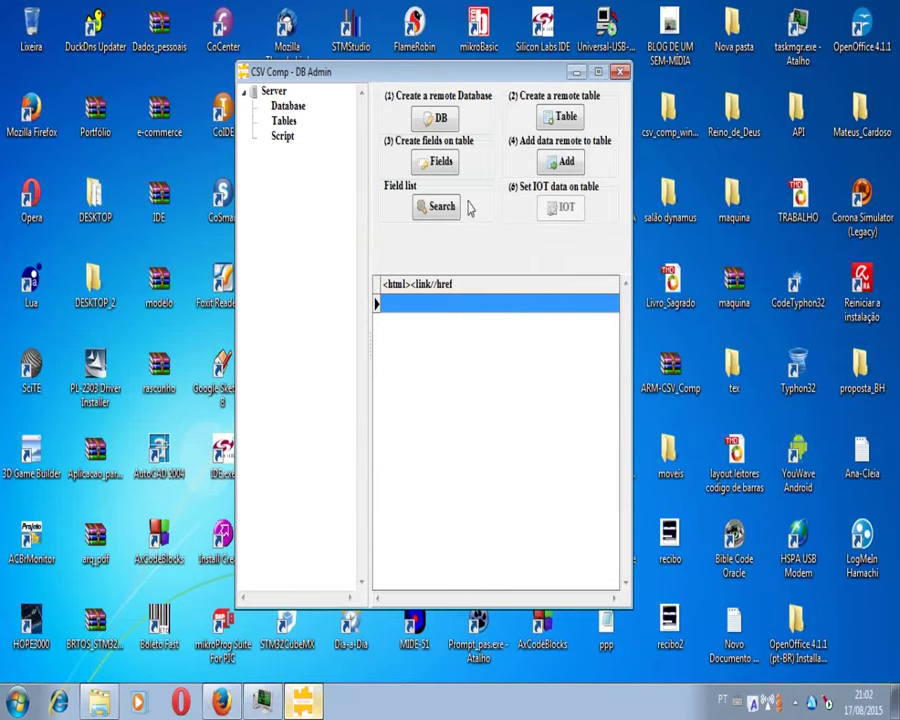
Step: Reopen the Open Table form and enter the database user and account e-mail
right_click(276, 397)
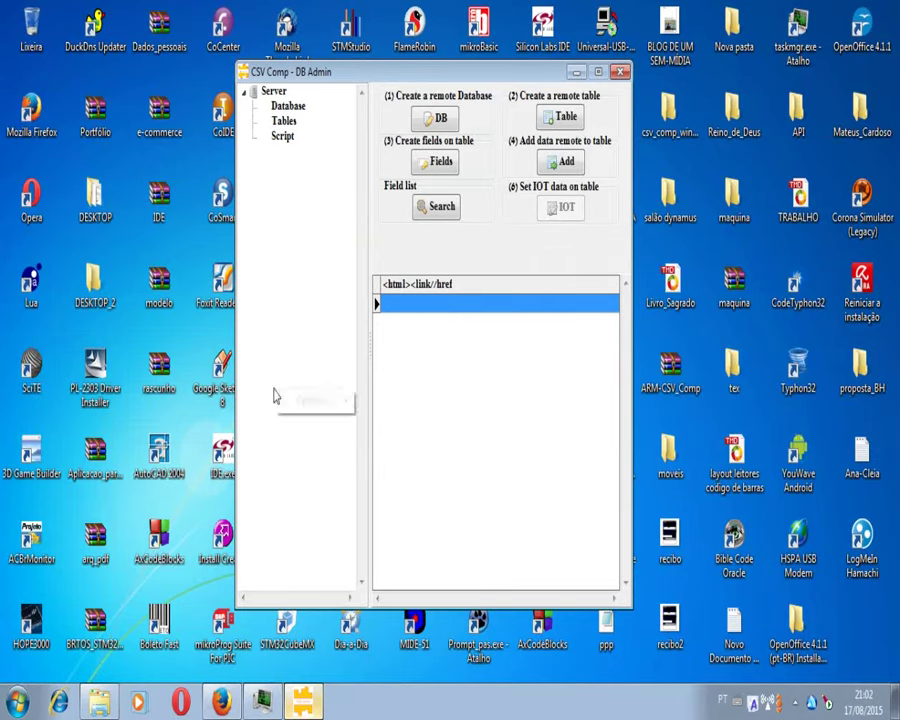
mouse_move(338, 402)
left_click(396, 421)
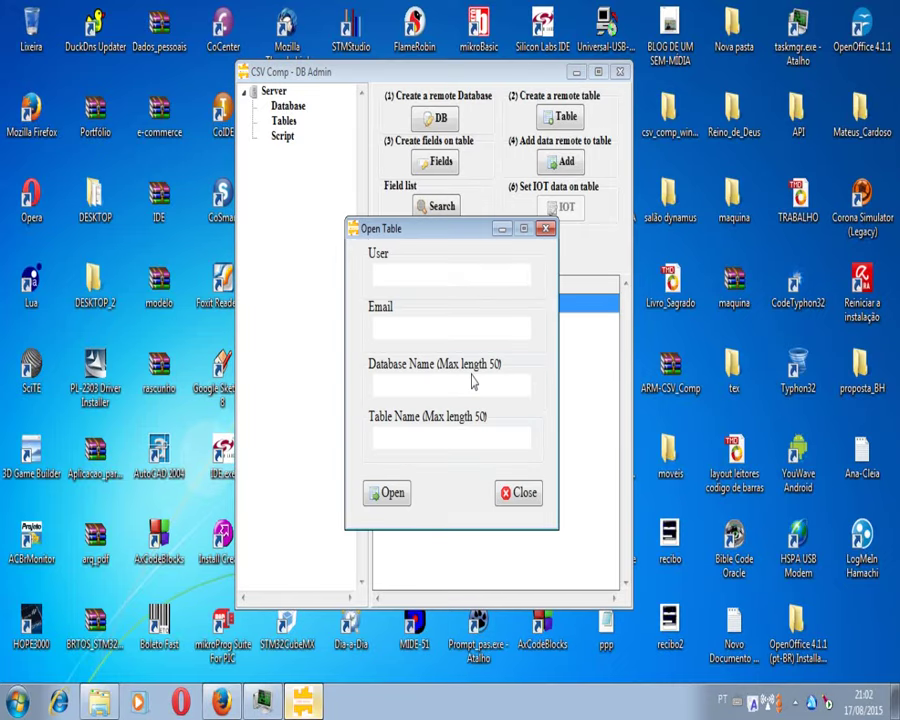
type("******")
key("Tab")
type("SYSDBA@")
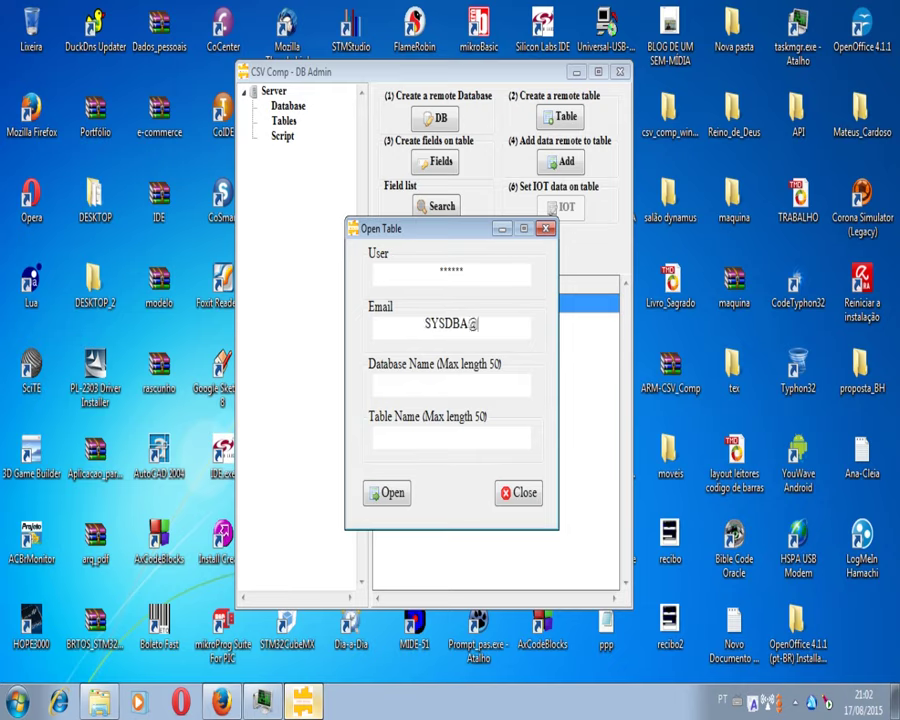
type("EMAIL")
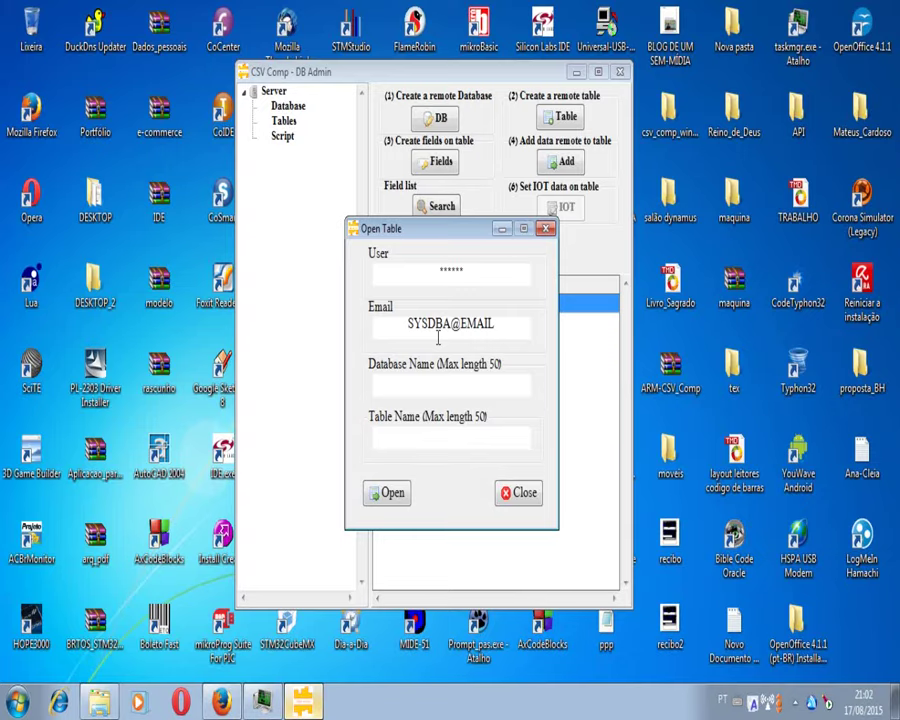
Step: Enter DBA-TESTE and TESTE, dismiss the confirmation, close the form, and show hidden tray icons
left_click(436, 383)
type("DBA-TESTE")
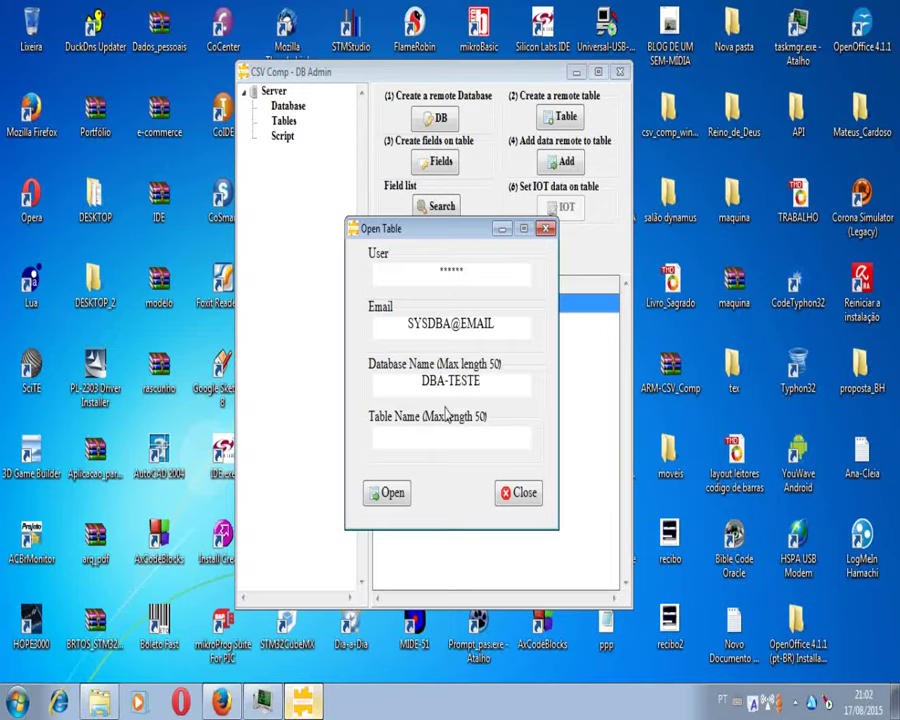
left_click(449, 432)
type("TESTE")
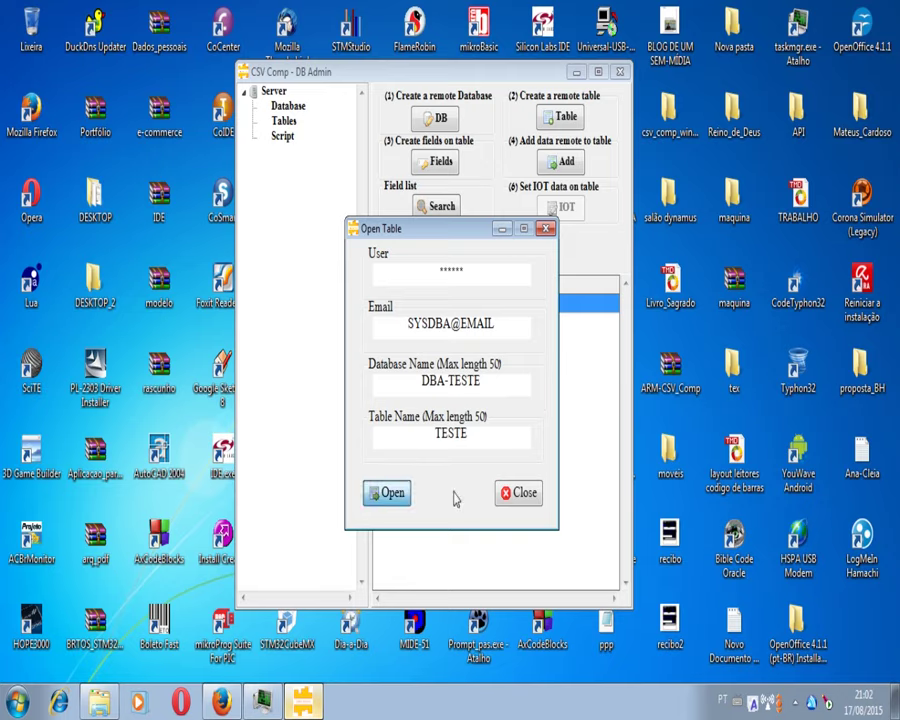
left_click(533, 349)
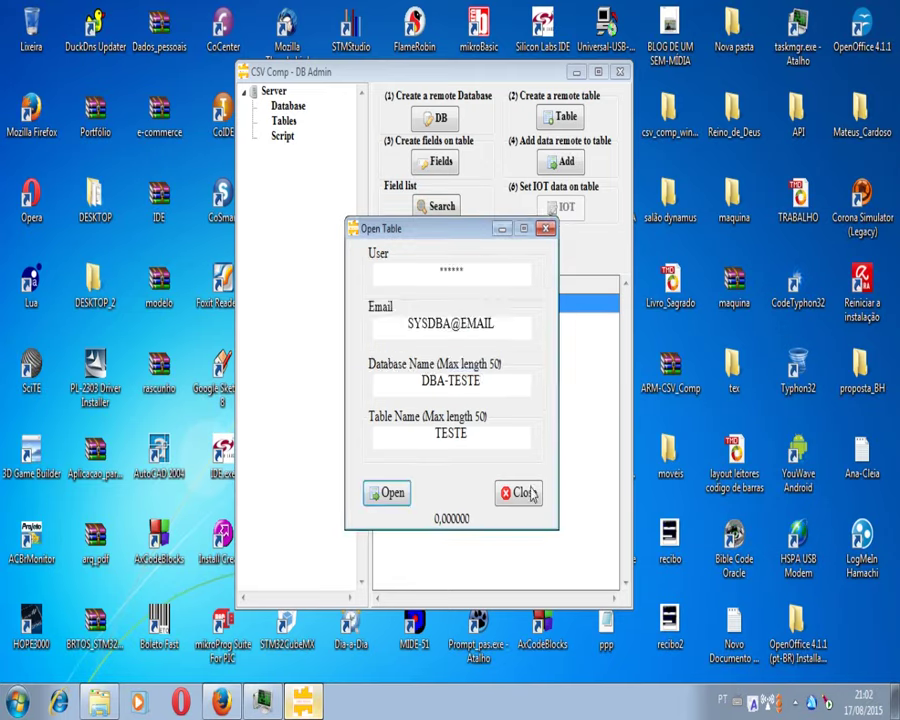
left_click(520, 493)
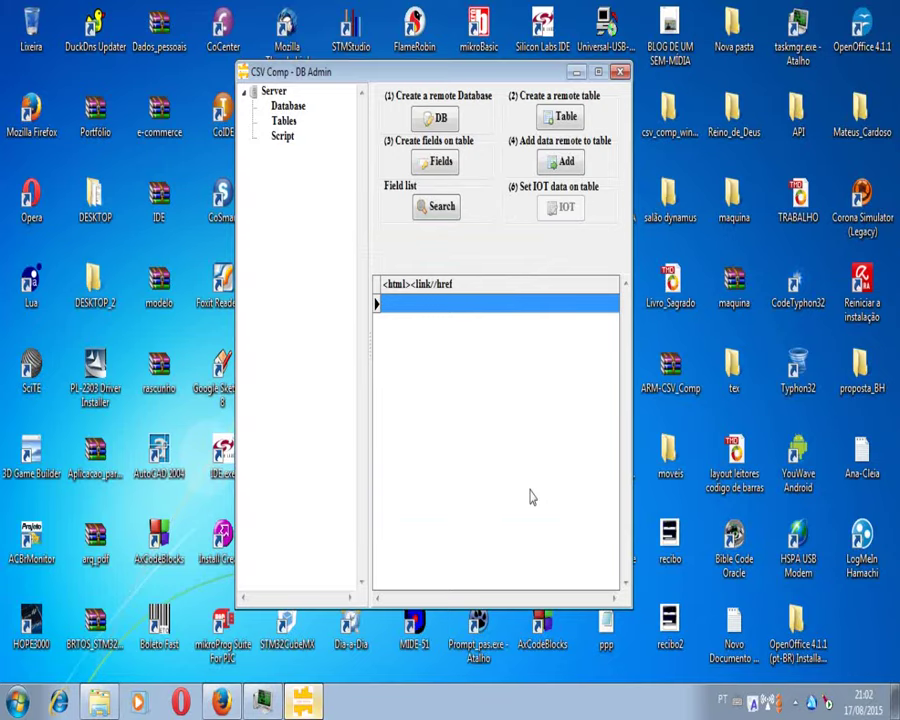
left_click(798, 704)
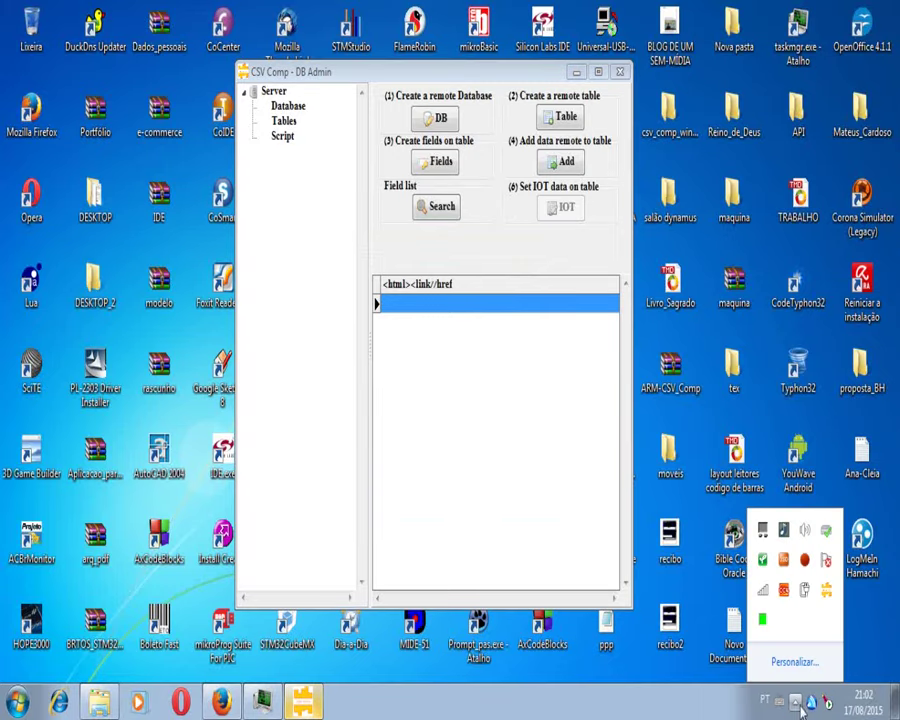
Step: Import the DBA-BASE user base via Options > Import user base and close the dialog
left_click(483, 269)
right_click(312, 213)
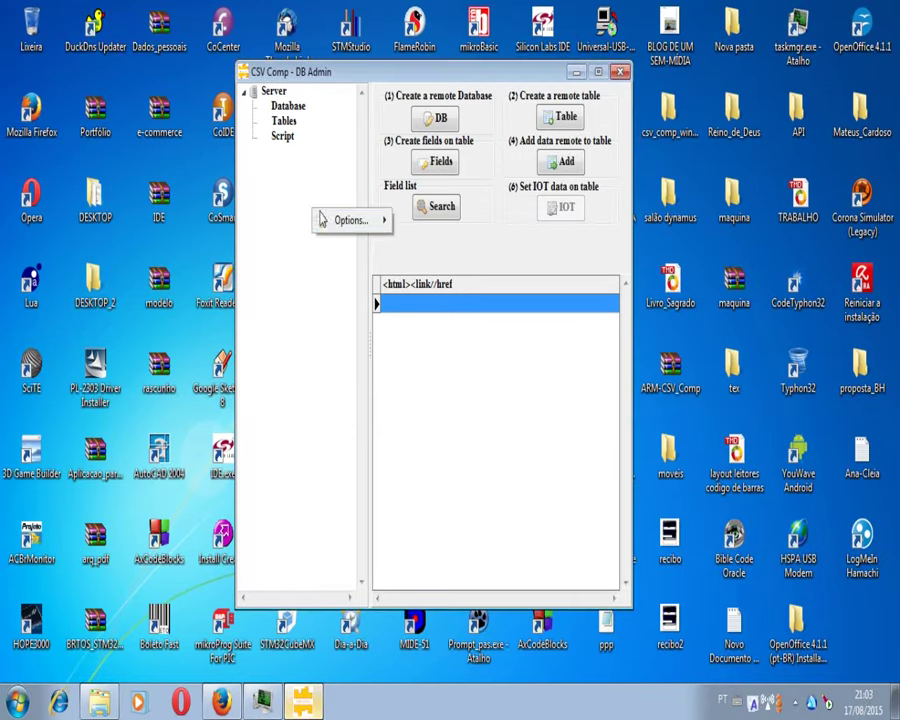
mouse_move(334, 226)
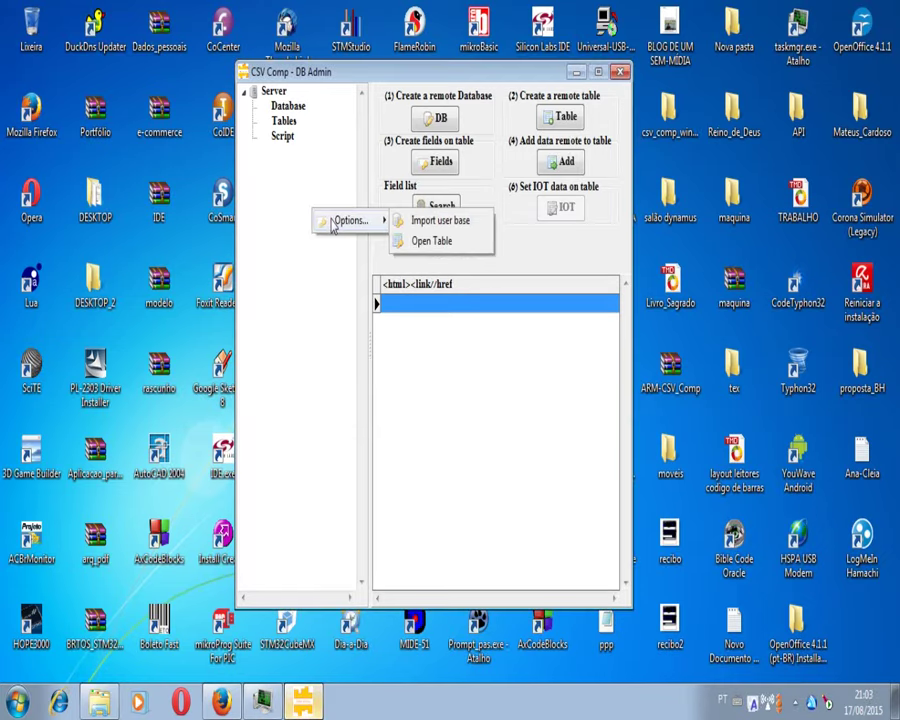
left_click(438, 220)
key("Tab")
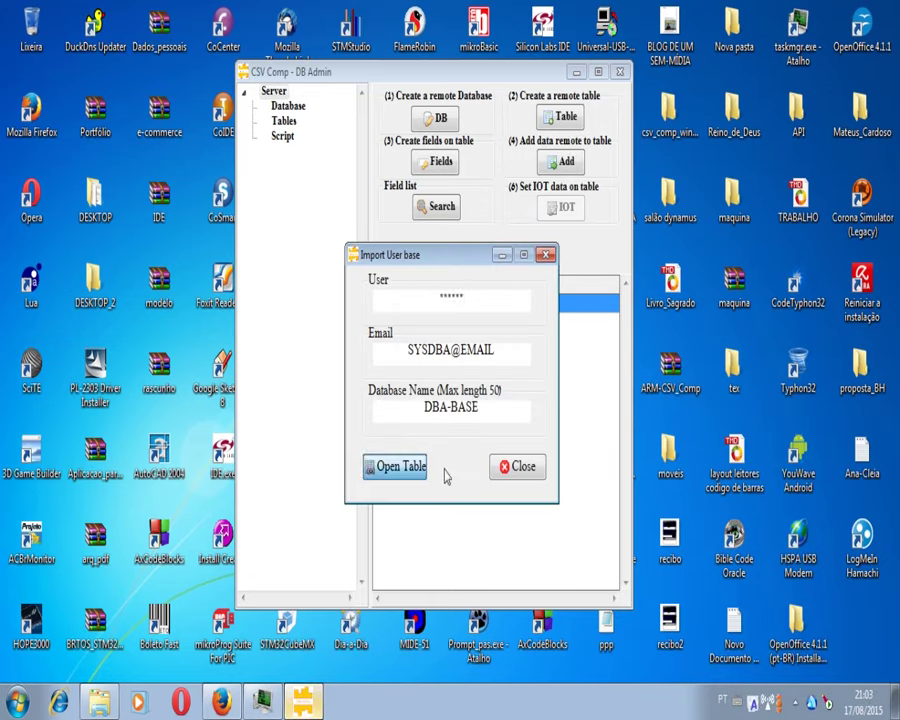
key("Return")
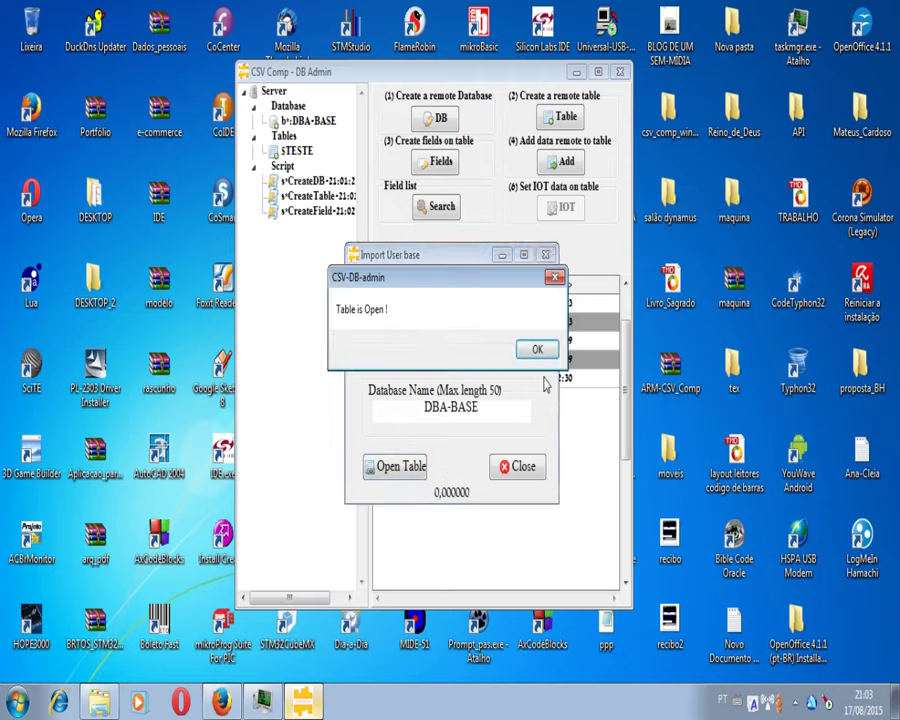
key("Return")
left_click(520, 470)
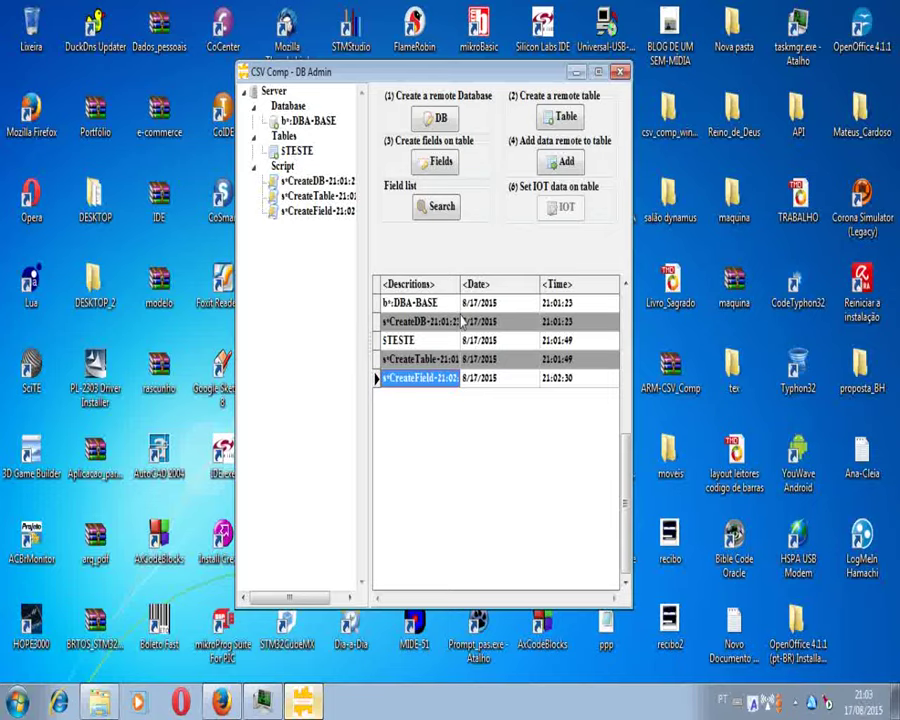
Step: Select the CreateTable, CreateDB and DBA-BASE entries in the listing
left_click(453, 361)
left_click(441, 324)
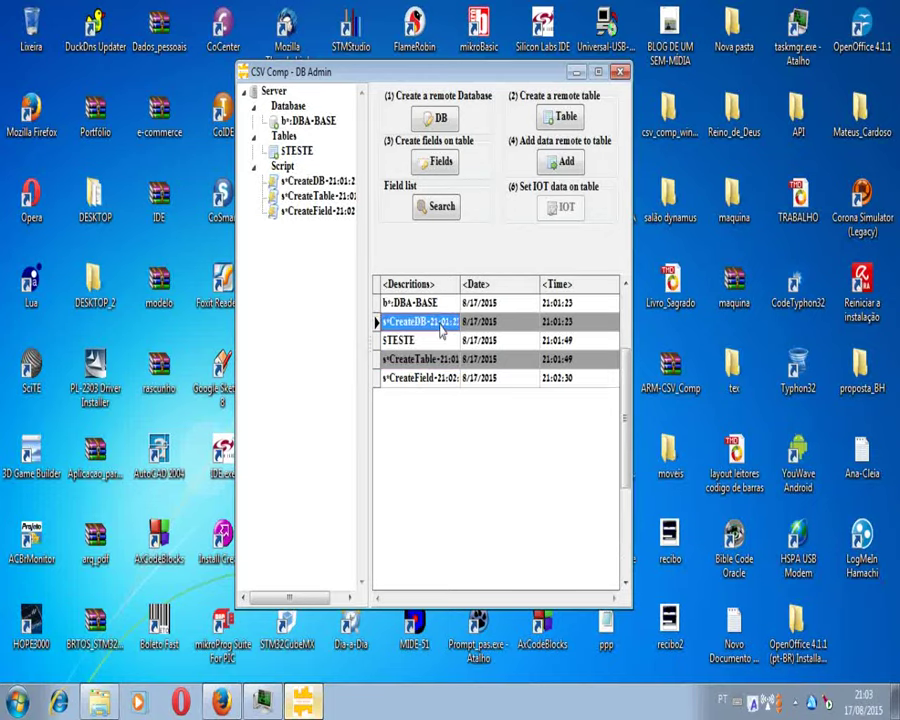
left_click(435, 305)
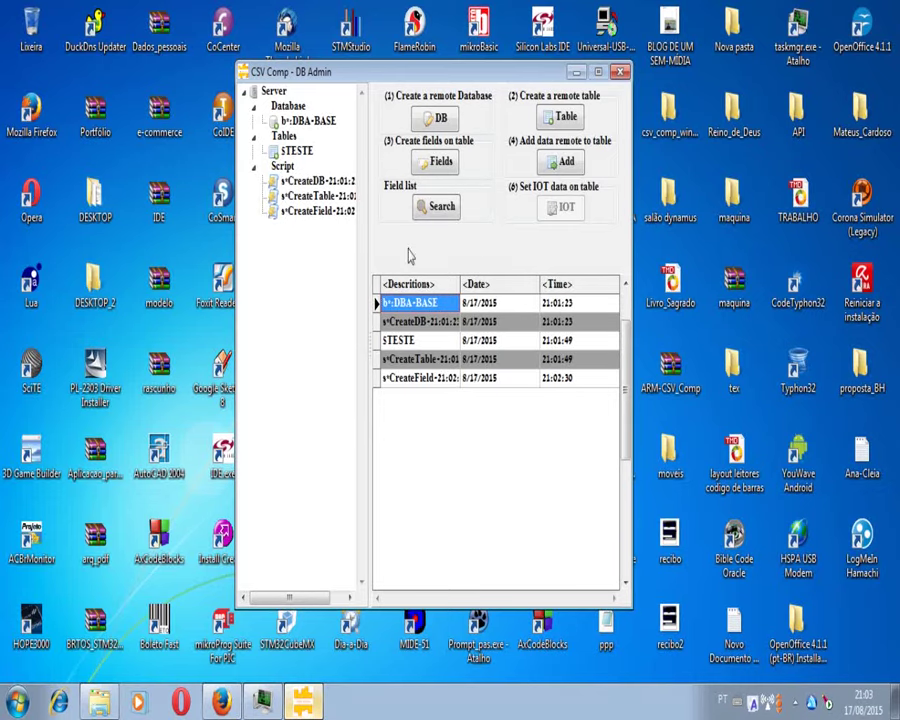
Step: Open the Open Table form and enter the database user and account e-mail
right_click(308, 333)
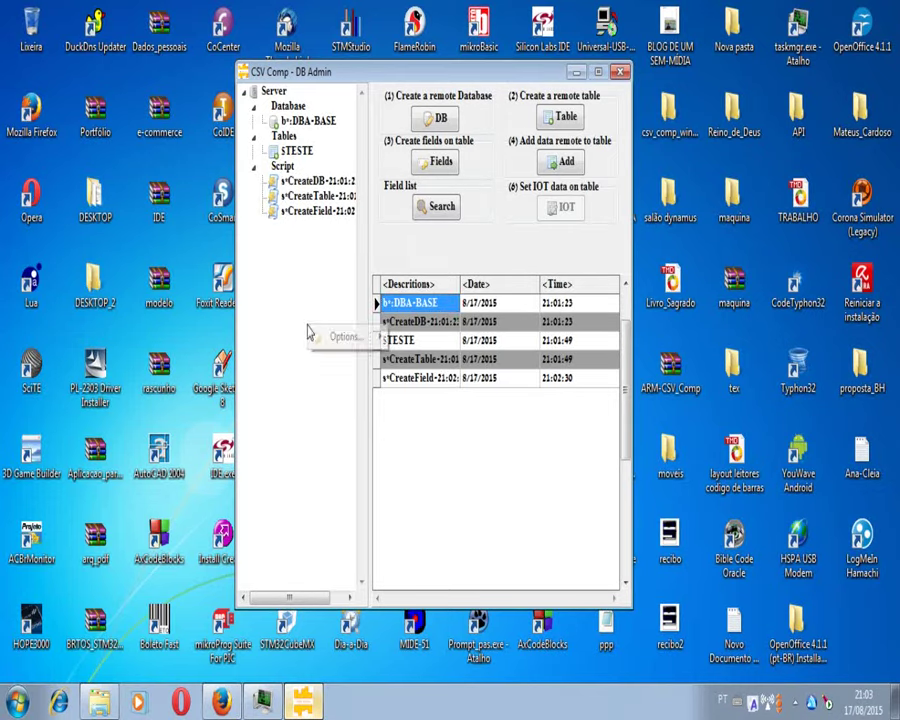
mouse_move(358, 342)
left_click(438, 360)
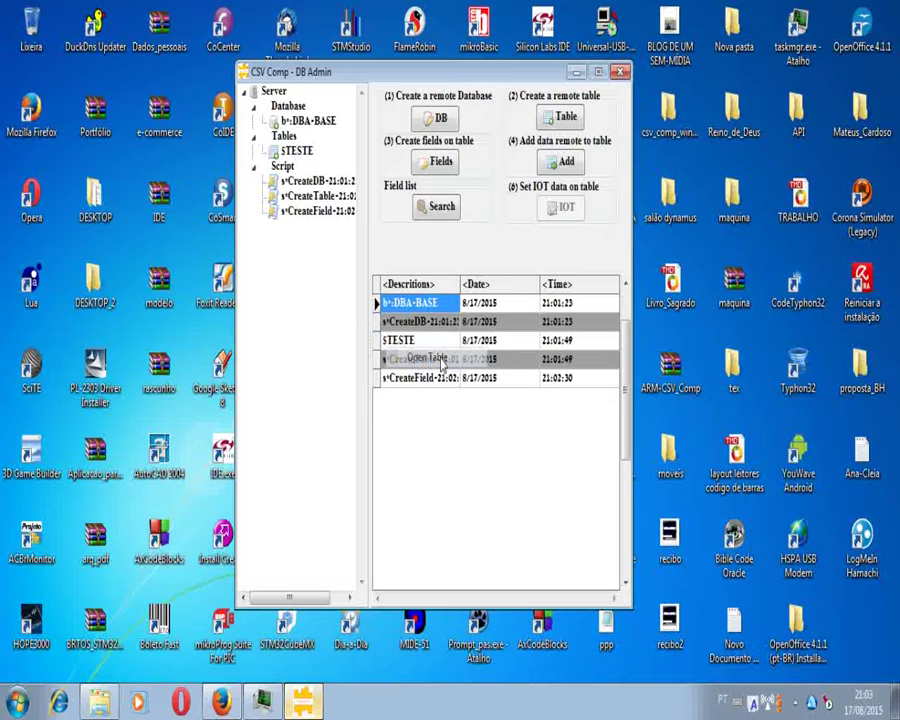
left_click_drag(612, 343, 629, 346)
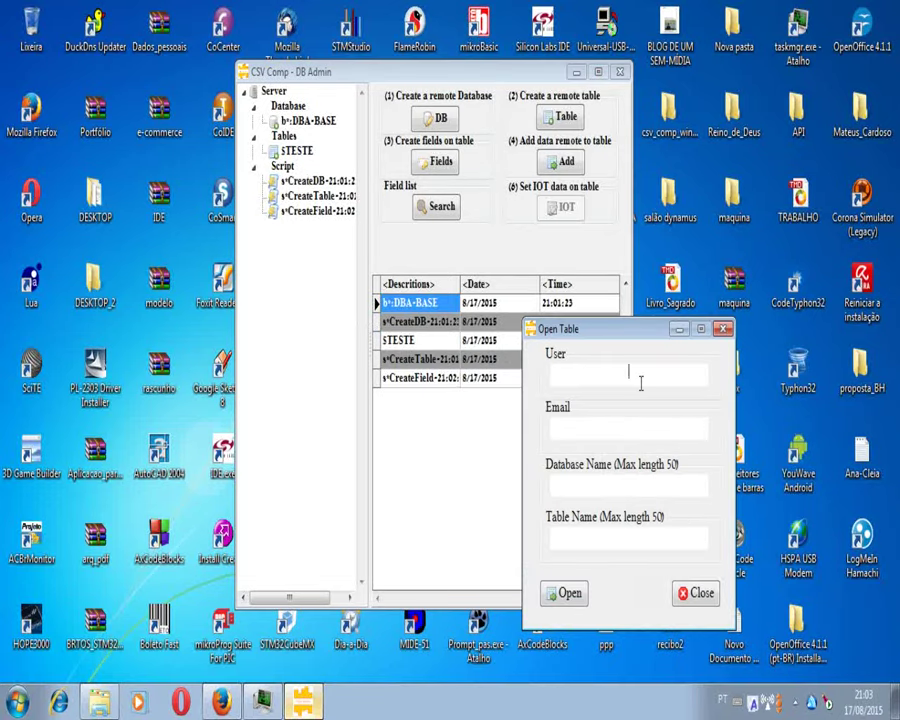
left_click(640, 378)
type("******")
key("Tab")
type("SYSDBA@EM")
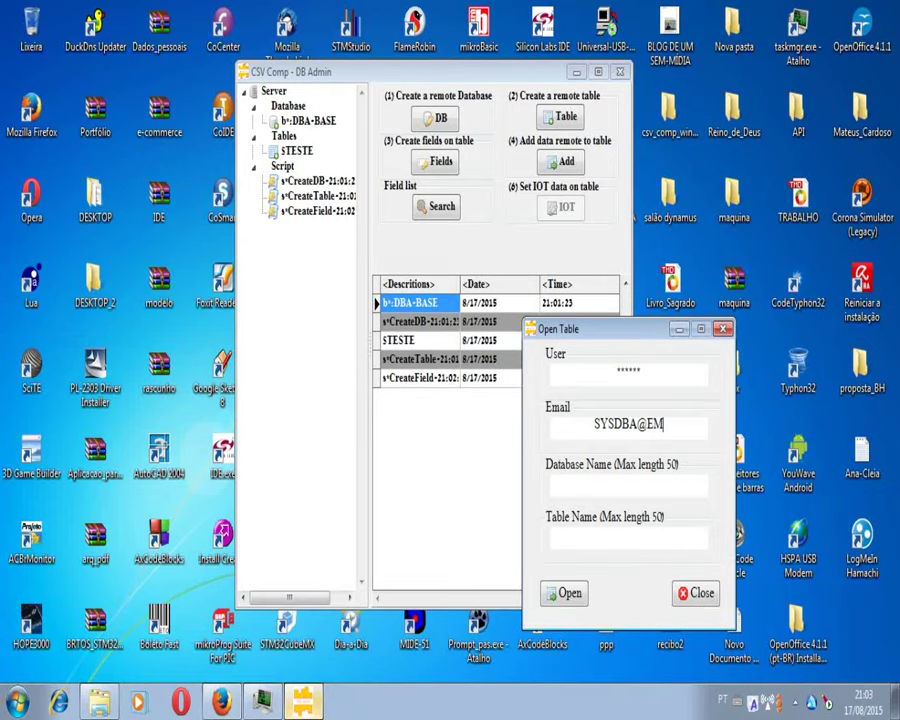
type("AIL")
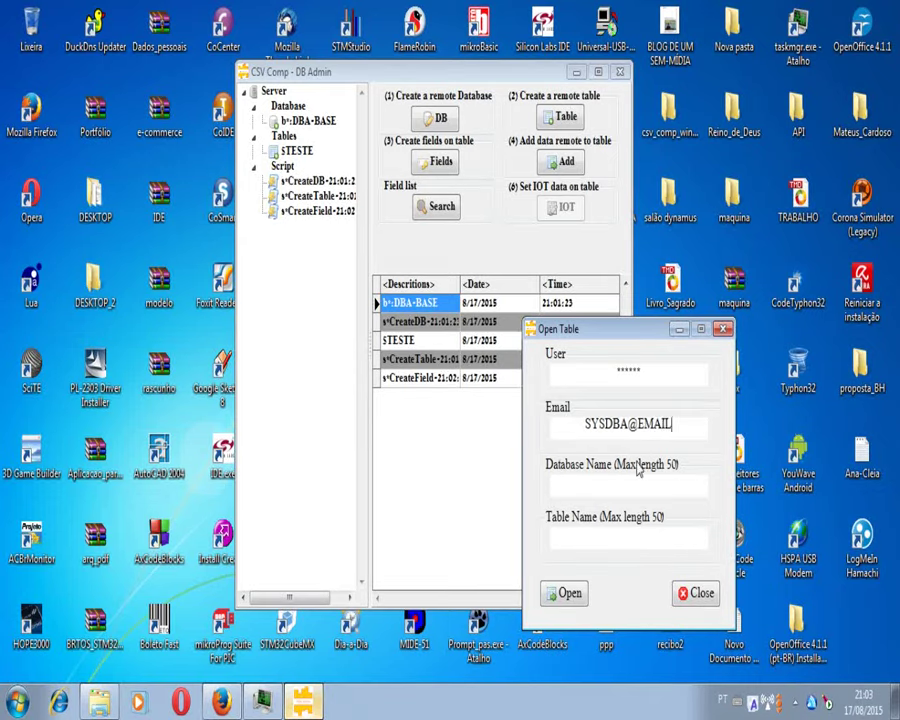
Step: Paste DBA-BASE as database, enter table TESTE, open it, and close the form
left_click(638, 483)
type("DBA-BASE")
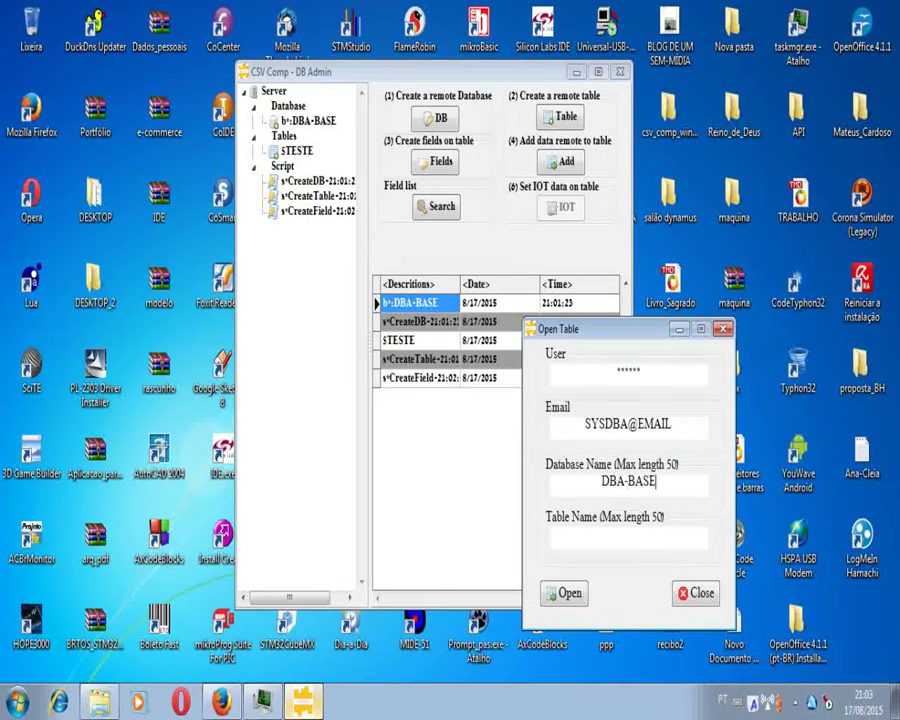
left_click(620, 530)
type("TESTE")
left_click(578, 594)
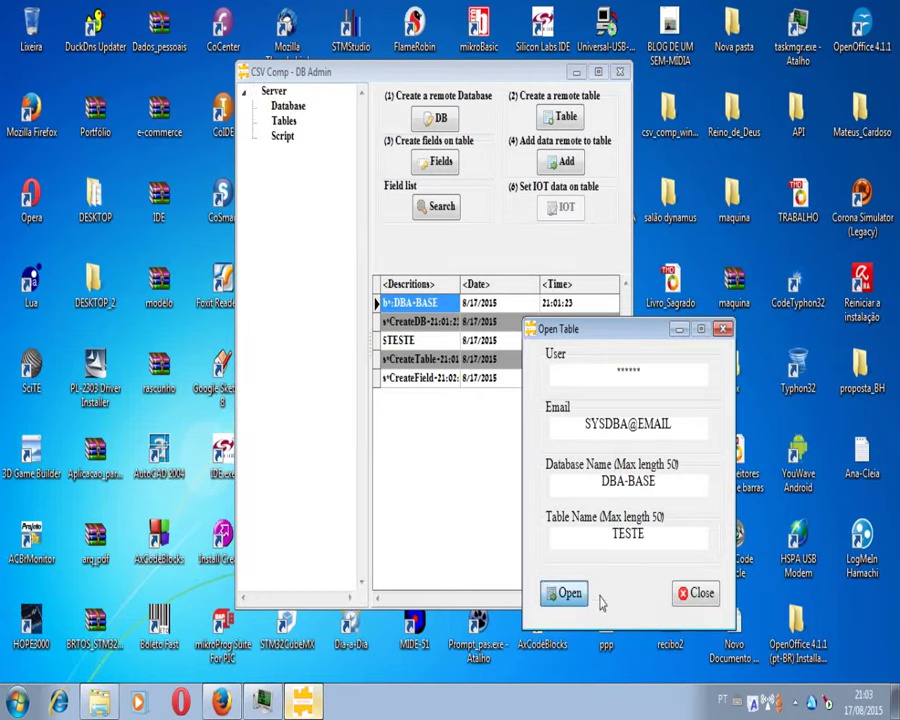
key("Return")
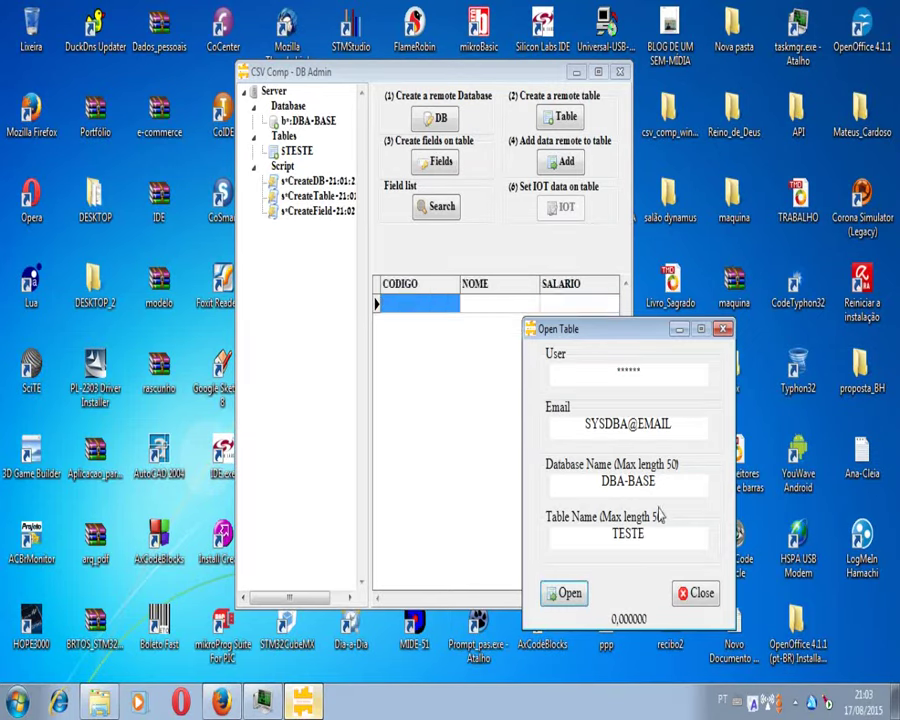
key("Escape")
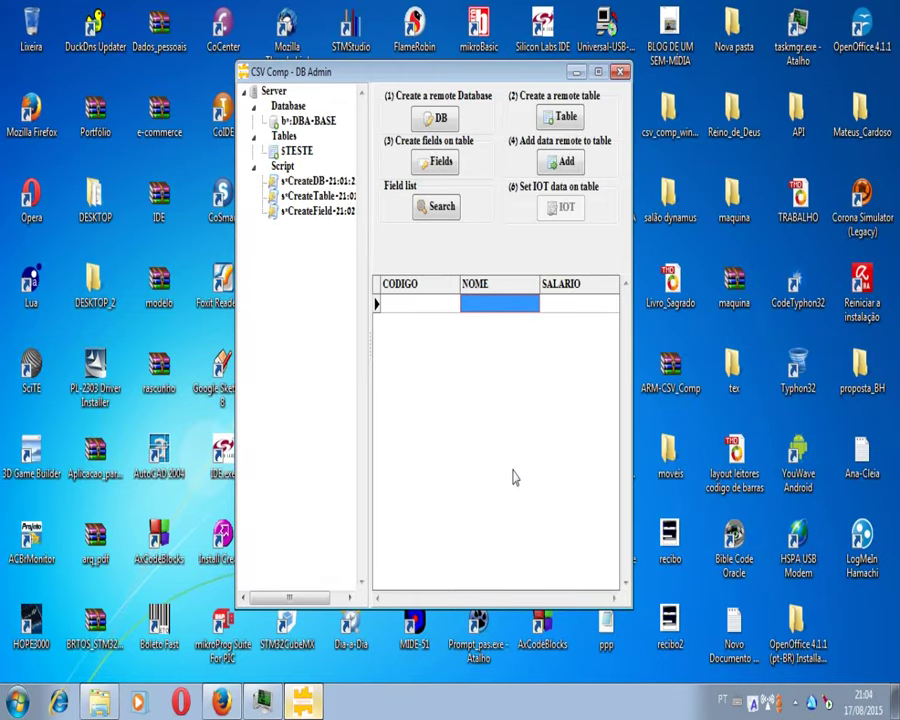
Step: Add the values 0002 and ALMIR to the Insert Data fields list
left_click(303, 198)
left_click(324, 212)
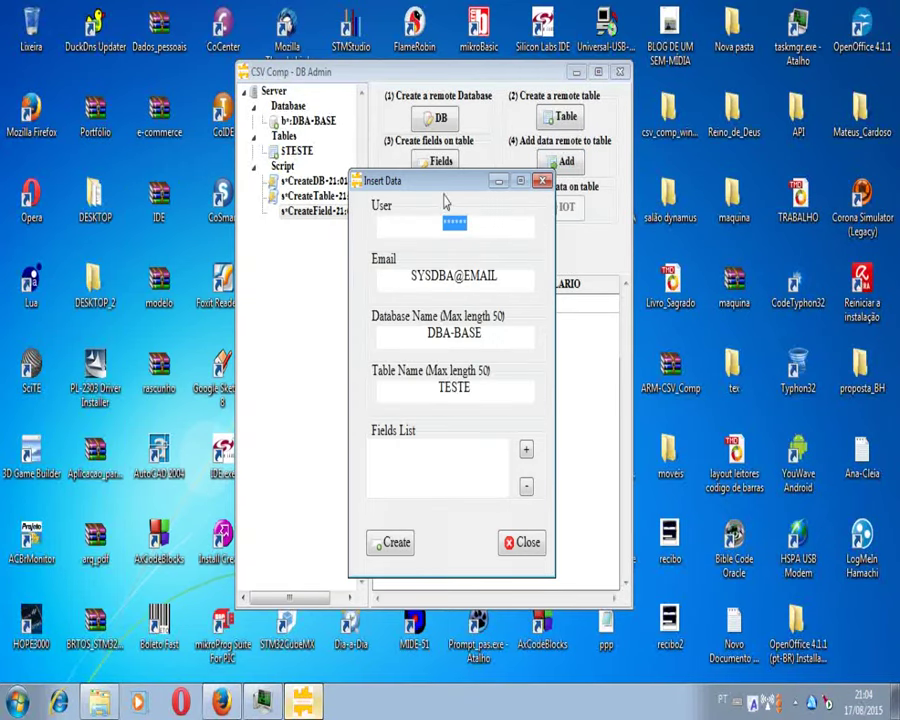
left_click_drag(444, 185, 226, 200)
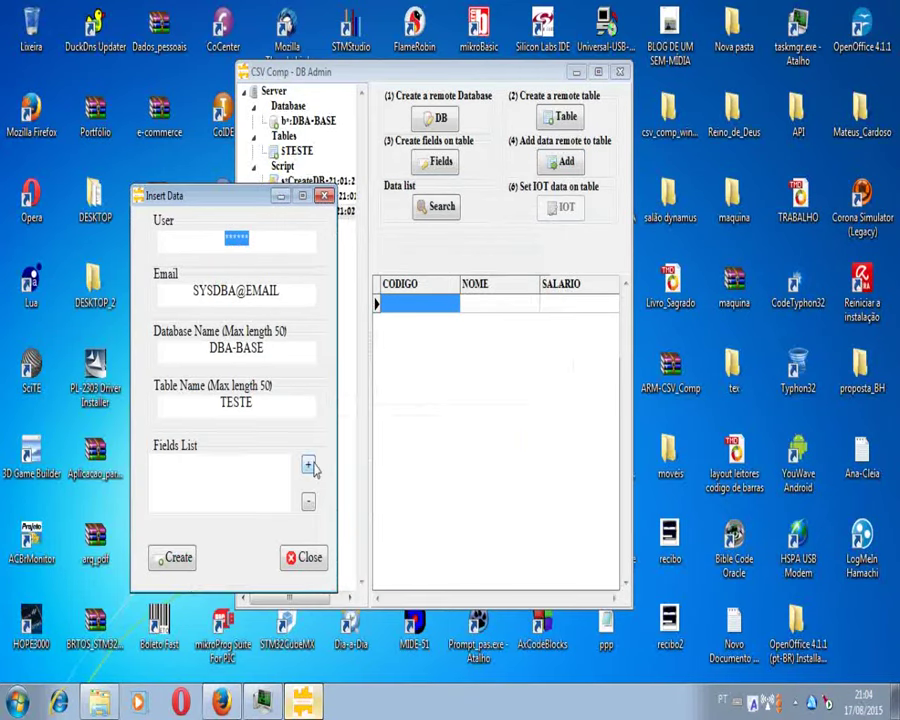
left_click(309, 465)
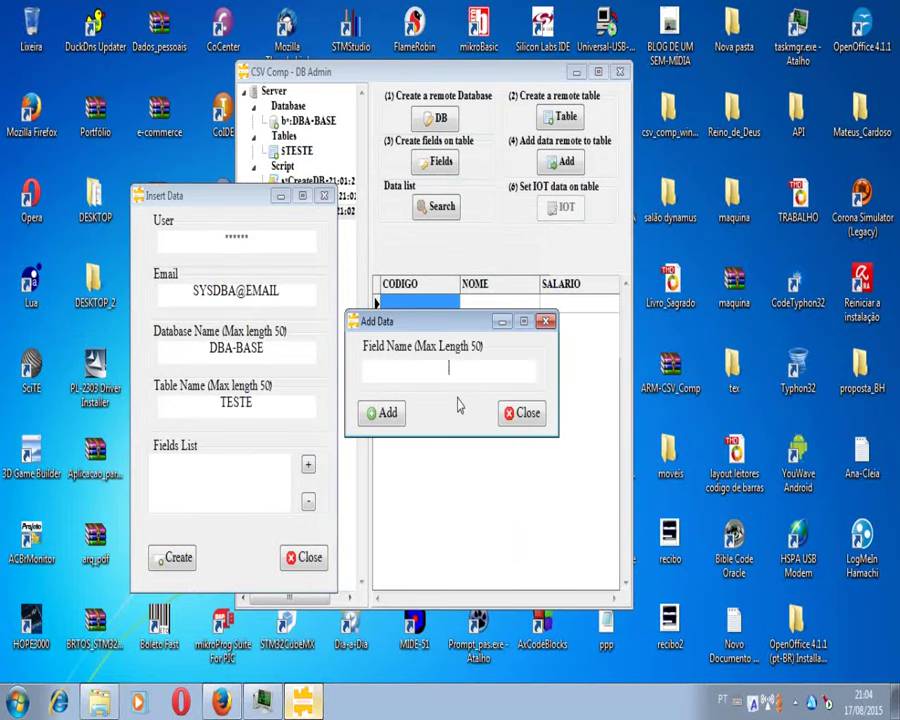
type("C")
type("002")
left_click(386, 414)
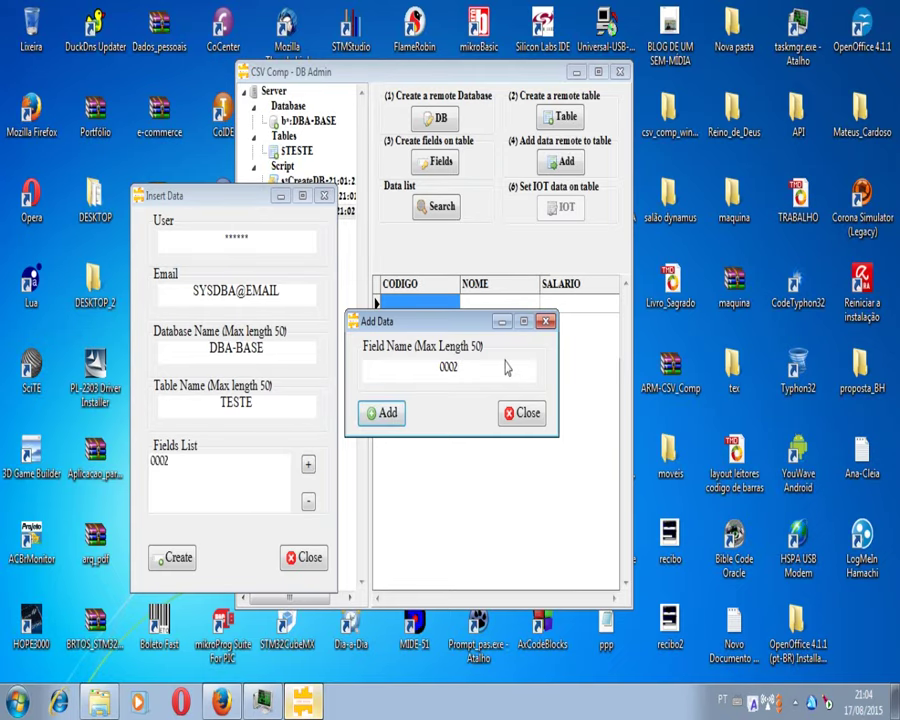
double_click(474, 368)
key("BackSpace")
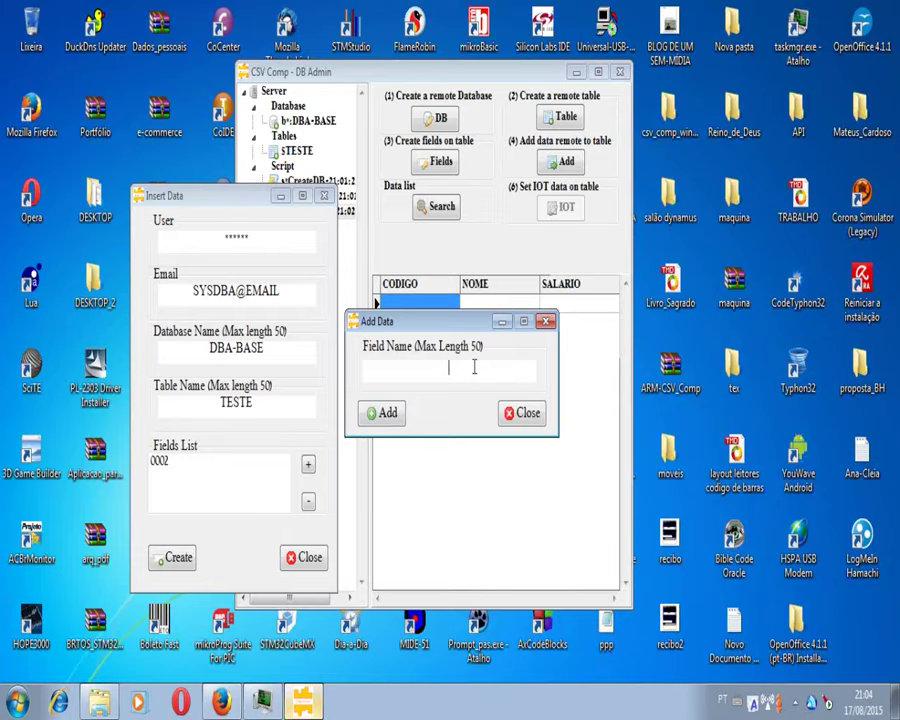
type("a")
key("BackSpace")
type("ALMIR")
key("Return")
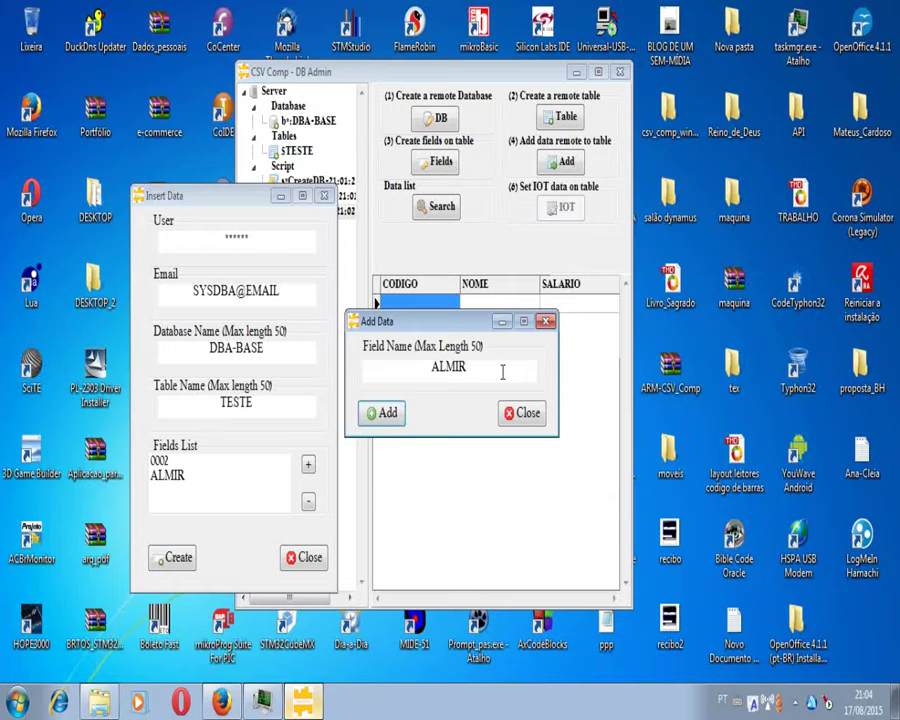
Step: Add salary 30.000,00, create the record in TESTE, and close Insert Data
double_click(502, 372)
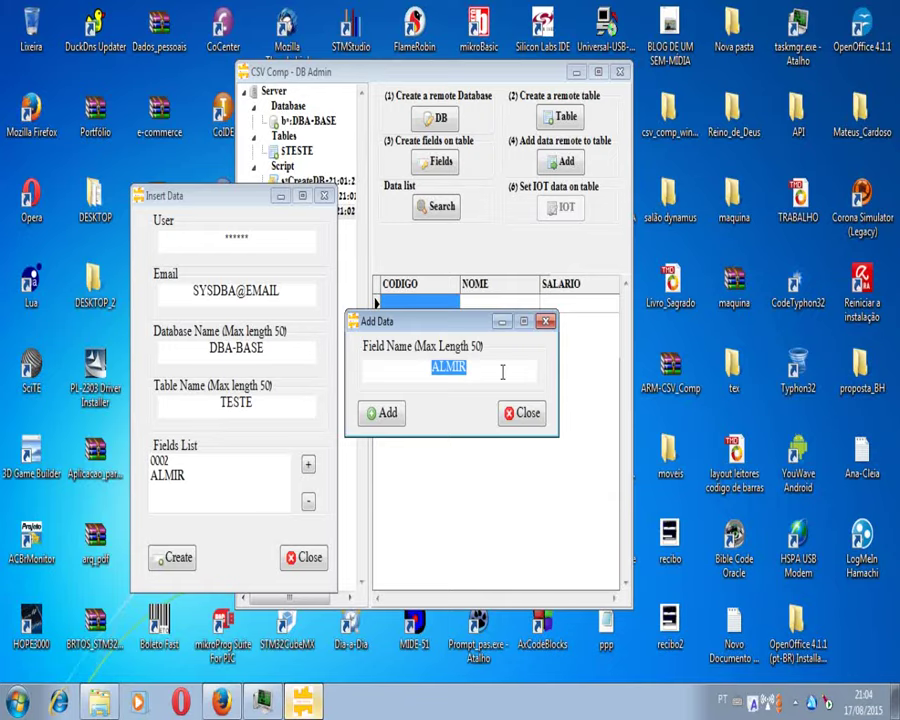
type("30.0")
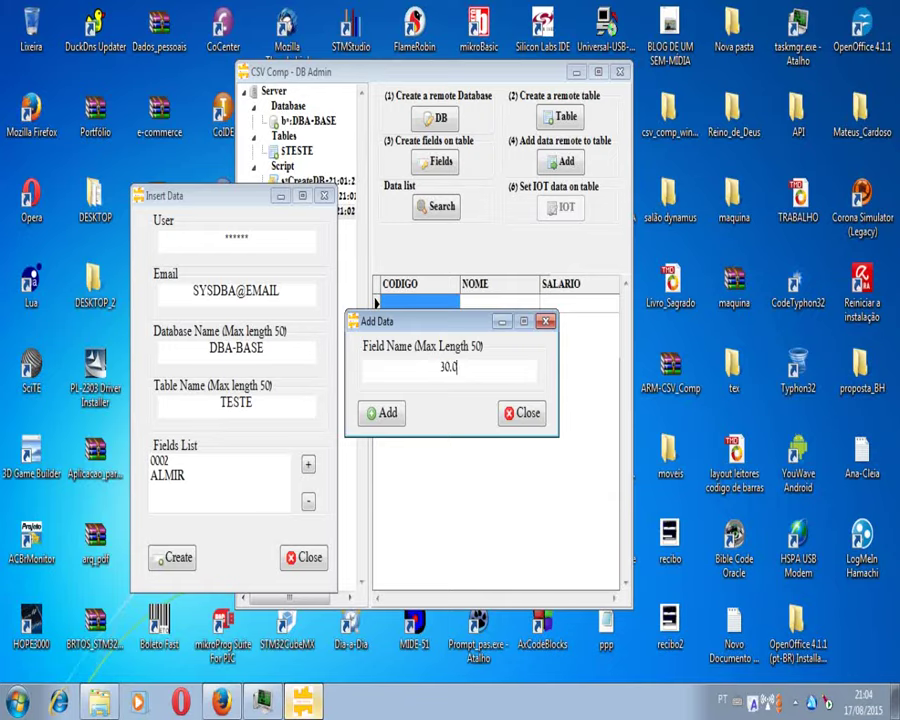
type("00,00")
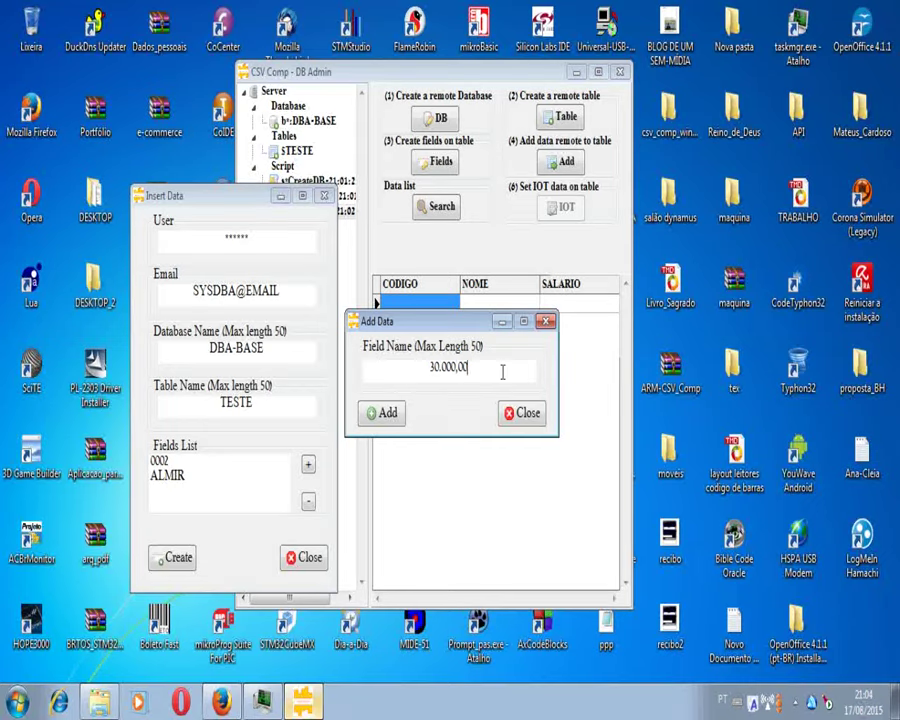
left_click(386, 413)
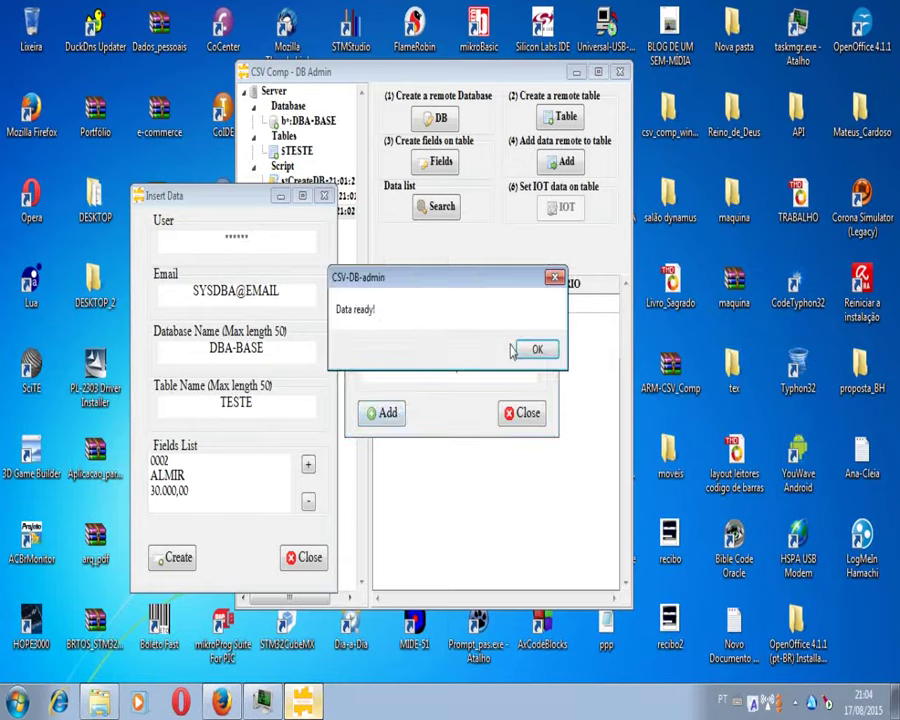
key("Return")
left_click(511, 416)
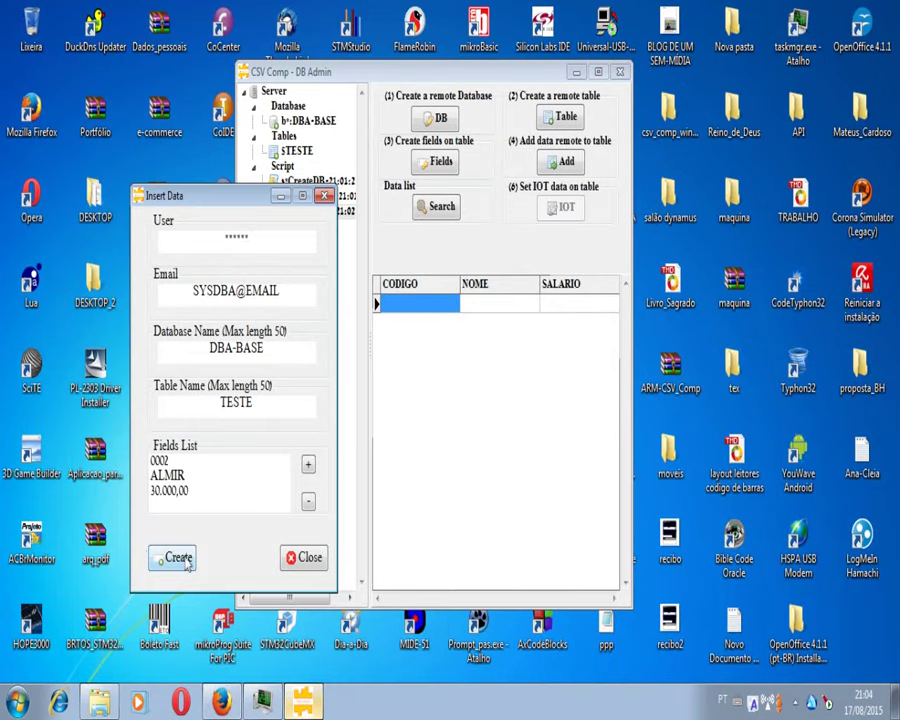
left_click(178, 558)
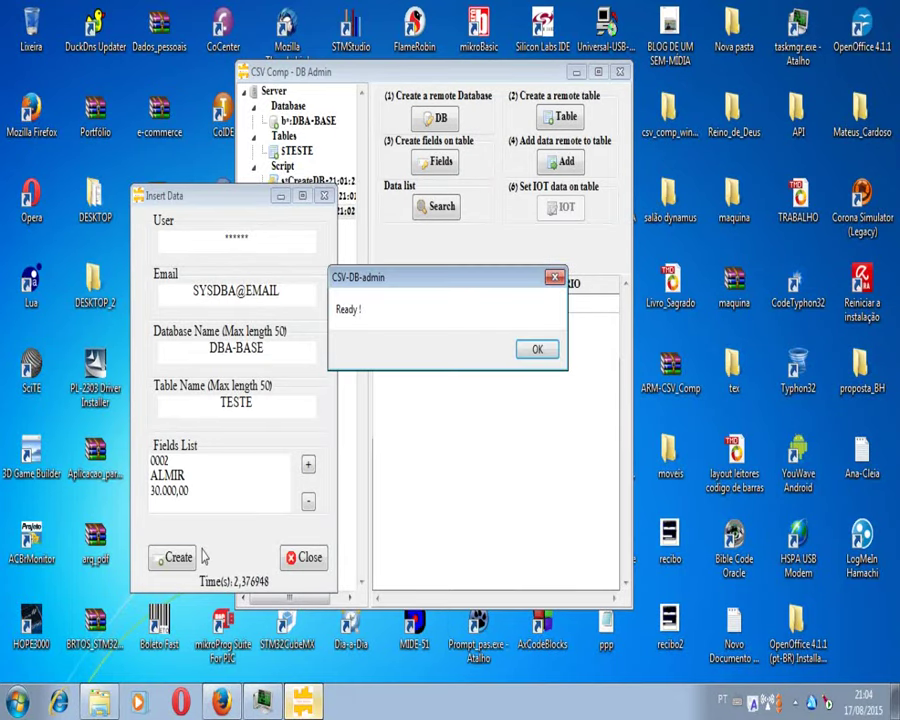
left_click(537, 350)
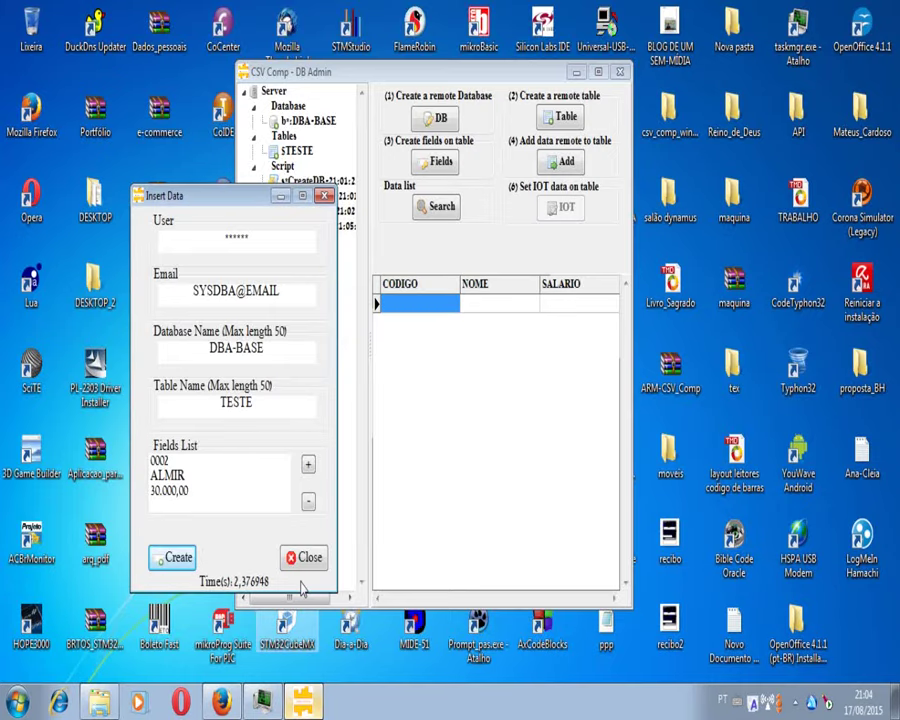
left_click(304, 557)
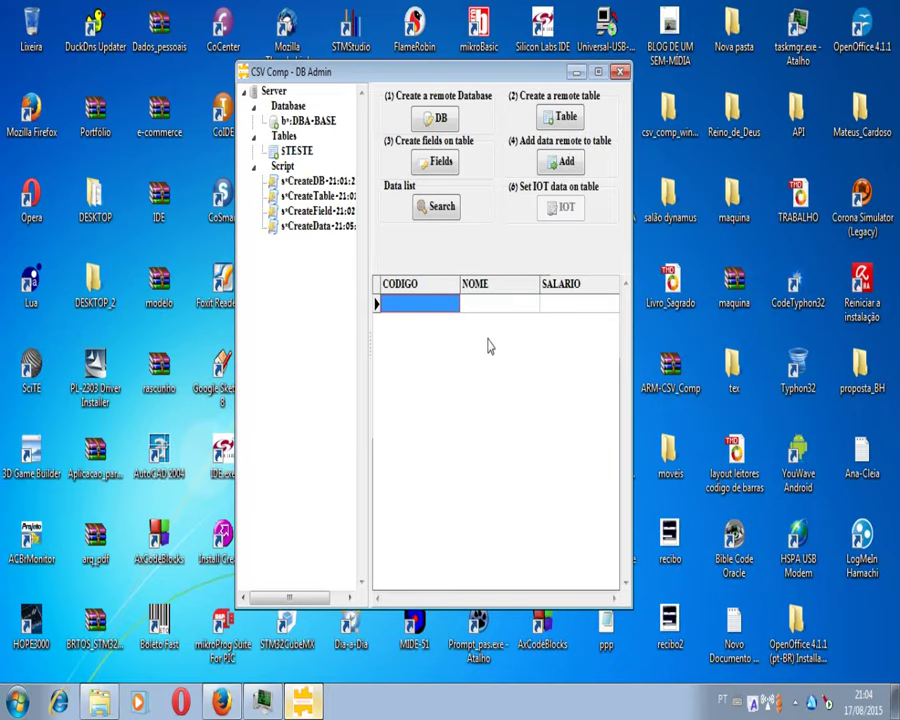
Step: Open the Open Table dialog and enter the database user and account e-mail
key("Tab")
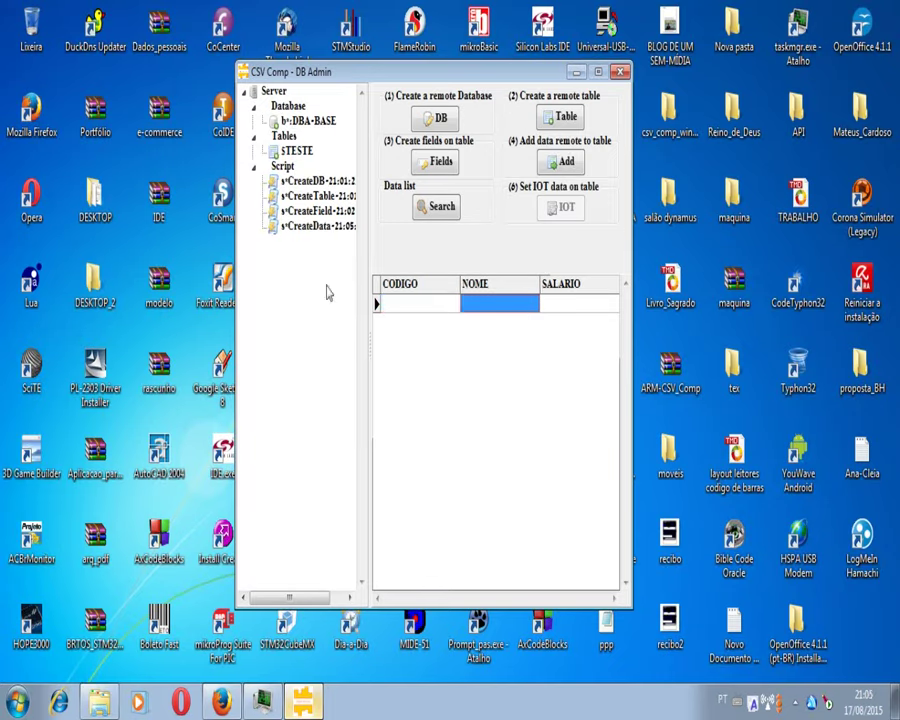
right_click(299, 316)
mouse_move(306, 320)
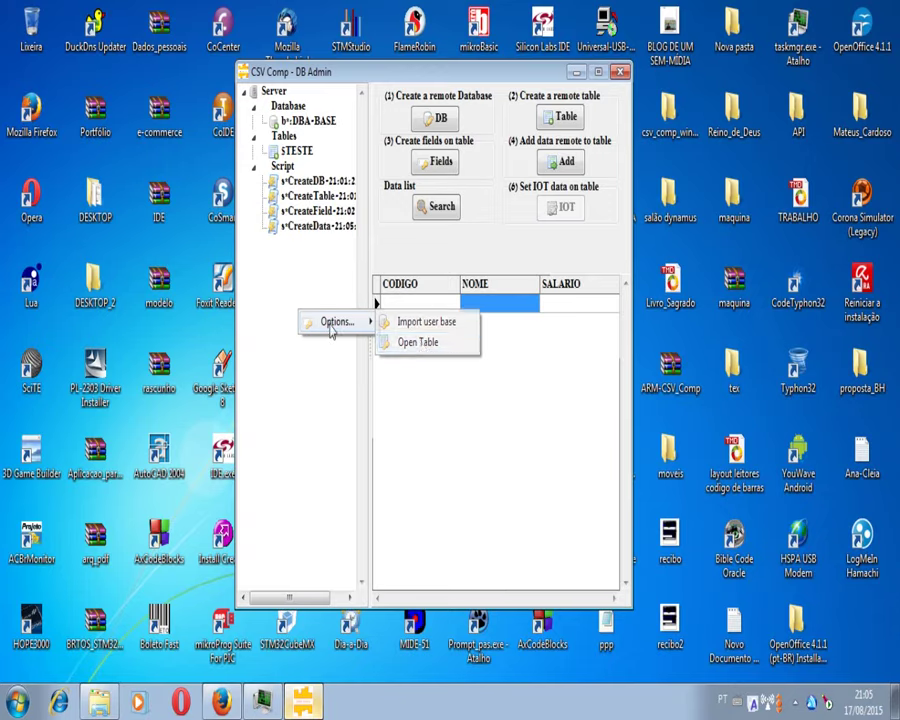
left_click(418, 343)
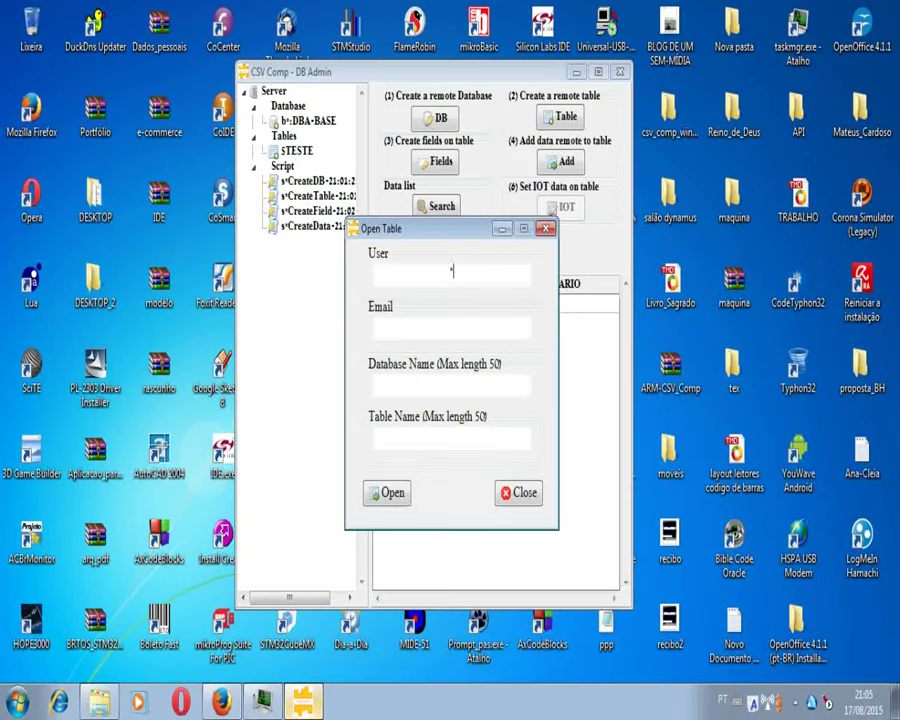
type("*****")
left_click(481, 326)
type("SYSDBA")
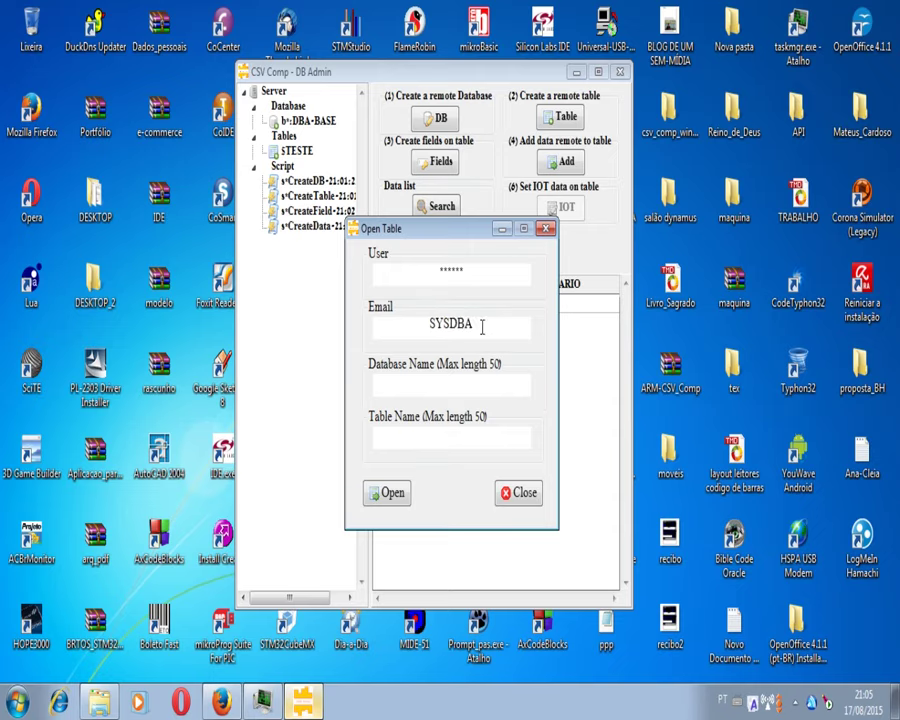
type("@E")
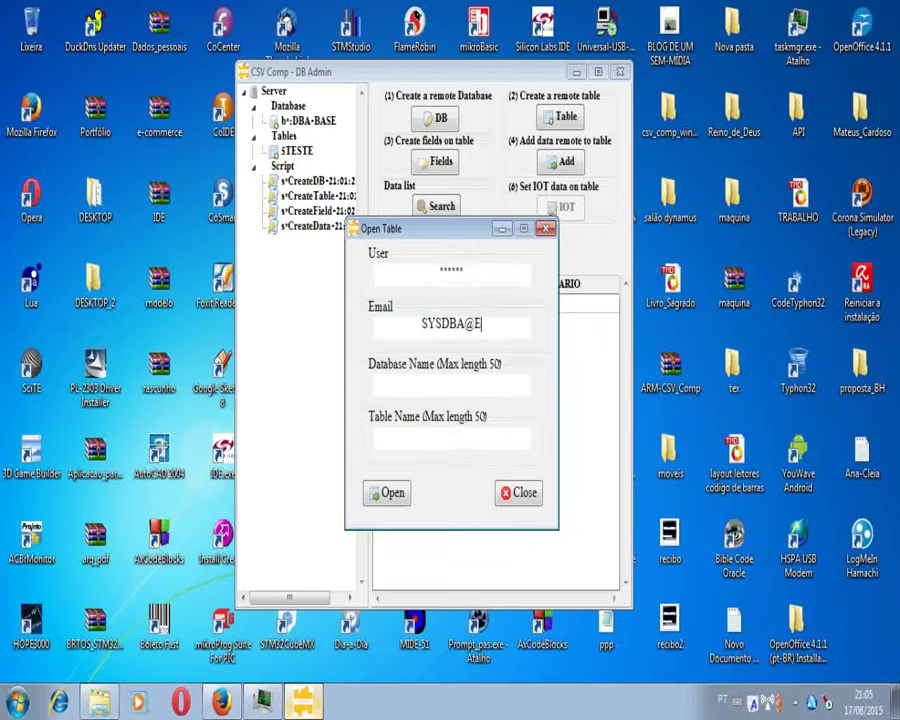
type("MAIL")
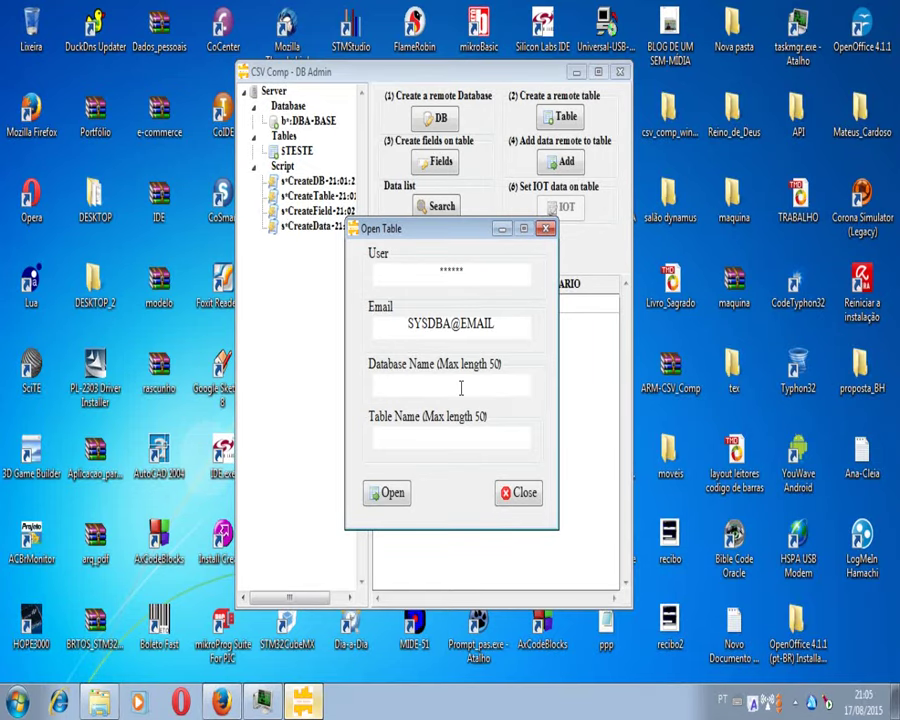
Step: Load TESTE from DBA-BASE showing record 0002, then bring the Firefox CSV Comp Framework page forward
left_click(461, 388)
type("DBA-BASE")
left_click(445, 436)
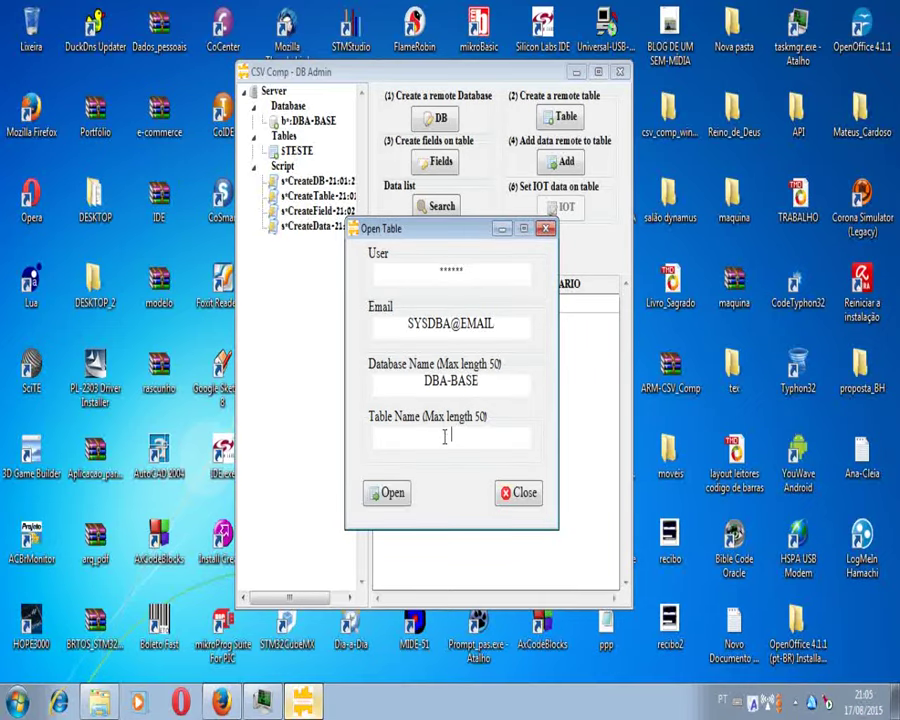
type("TESTE")
left_click_drag(438, 238, 160, 227)
left_click(122, 482)
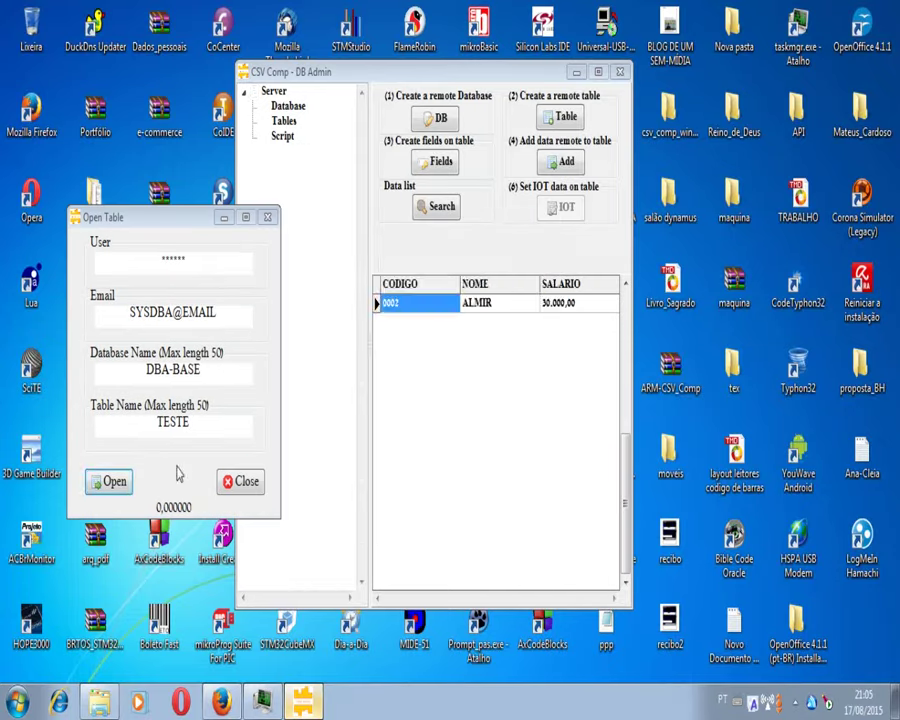
left_click(552, 353)
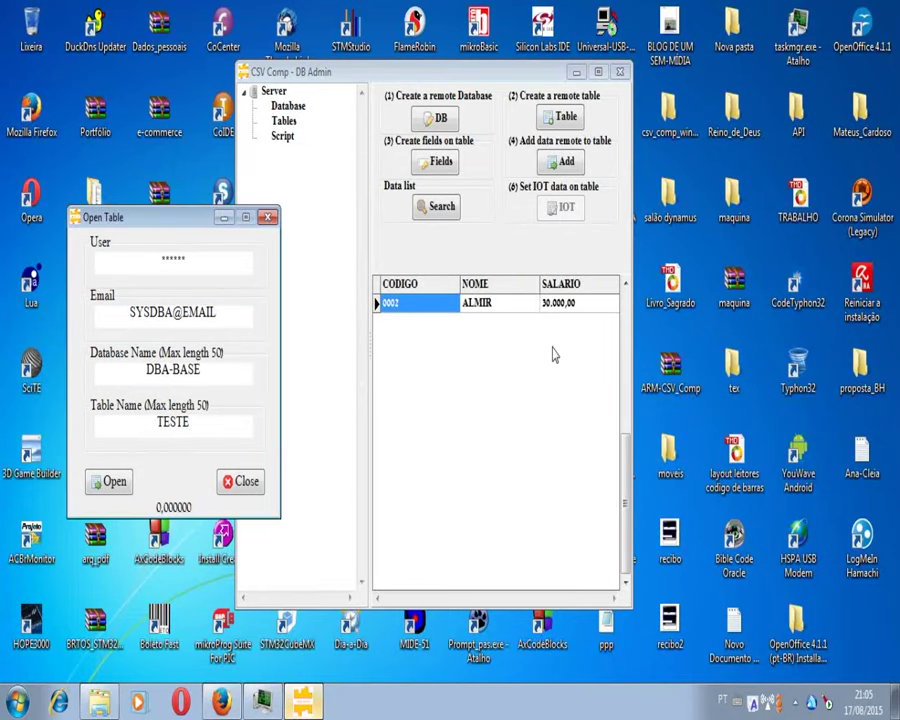
left_click(248, 484)
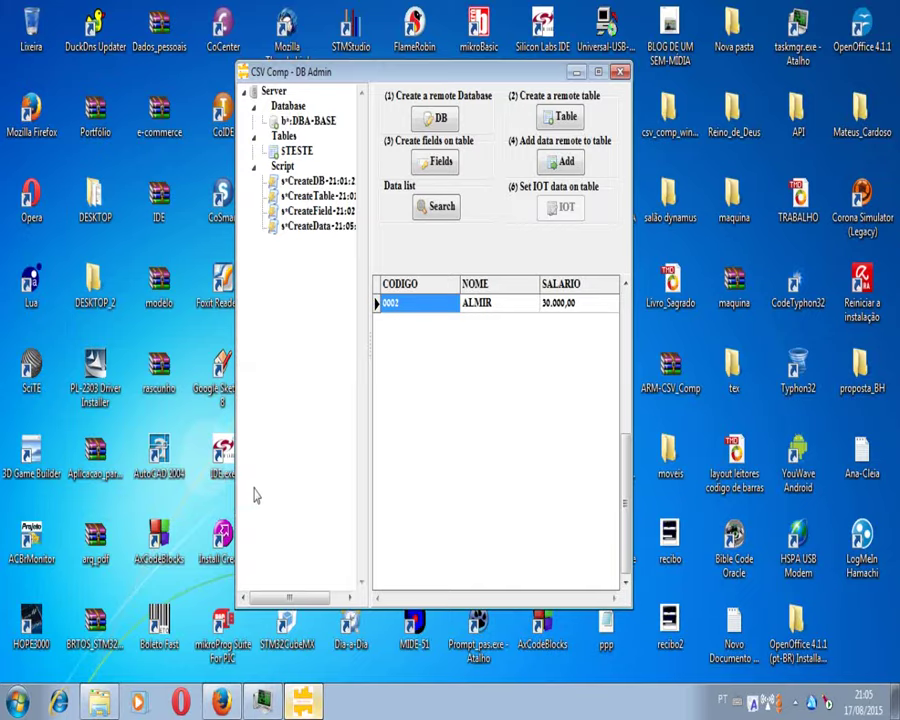
mouse_move(217, 704)
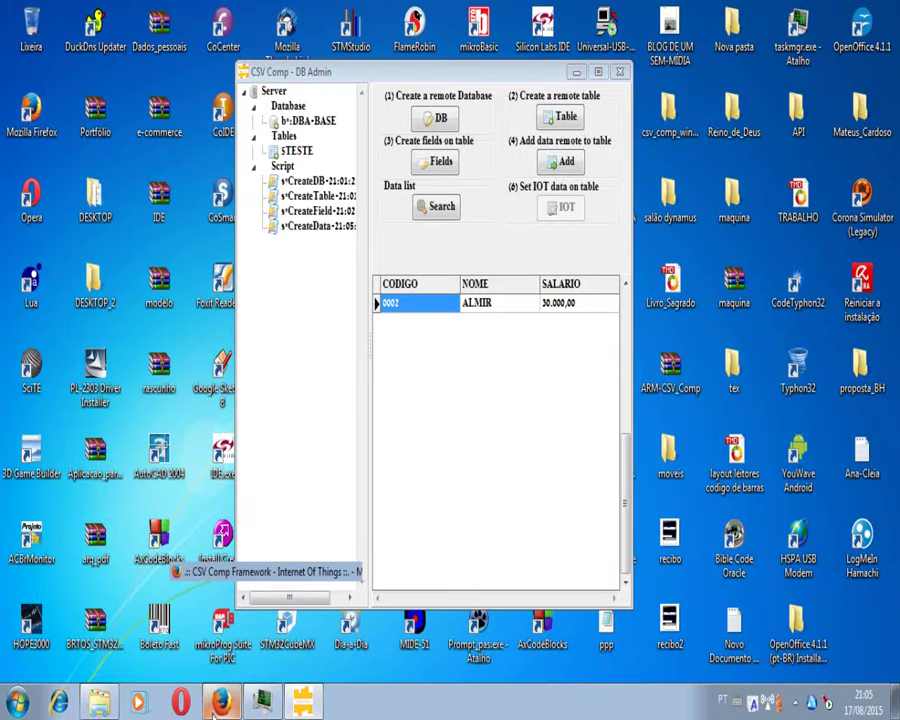
left_click(216, 704)
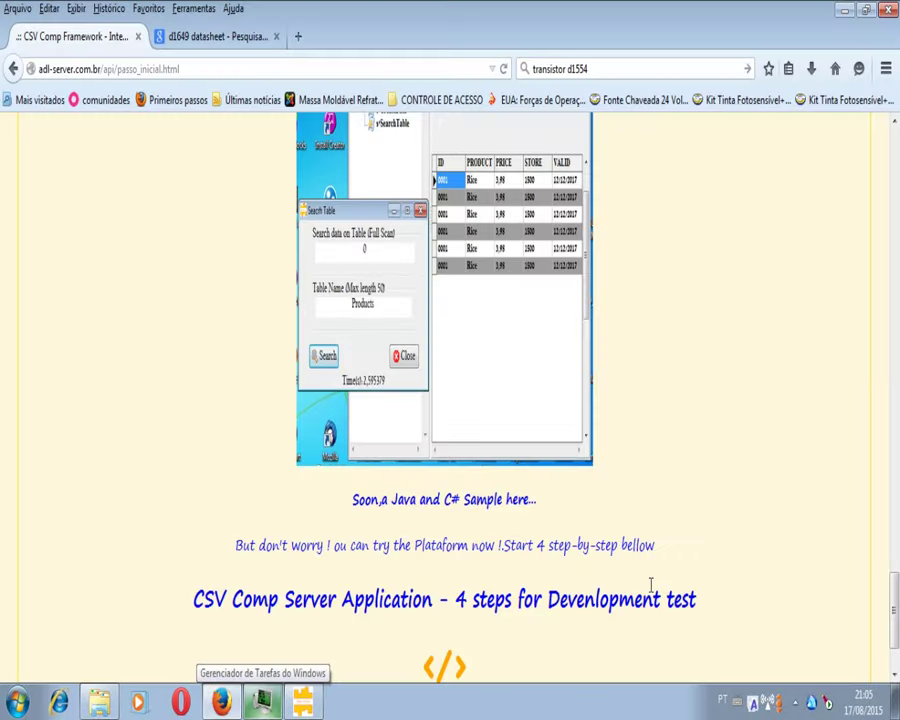